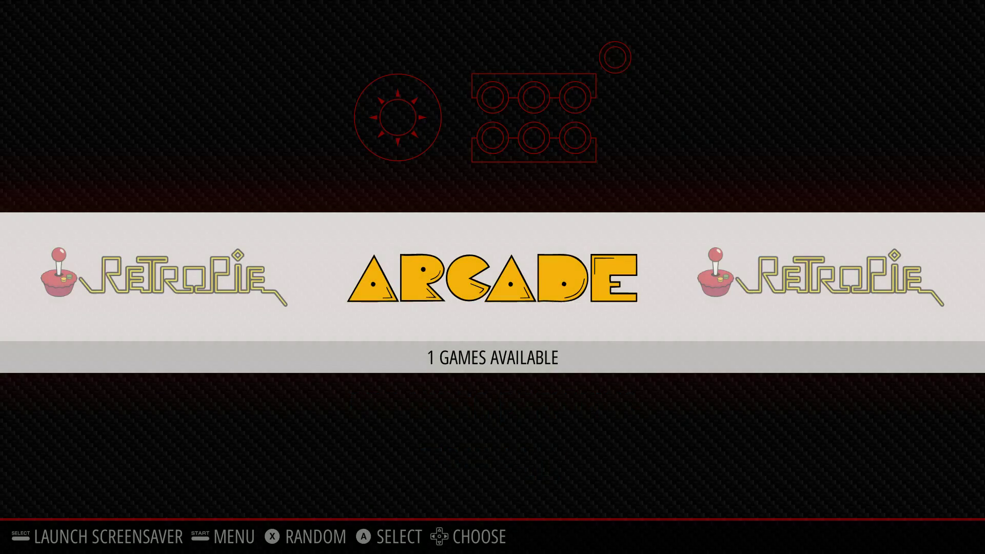
# Enter the Arcade game list and bring up the UI settings
pyautogui.press('Return')
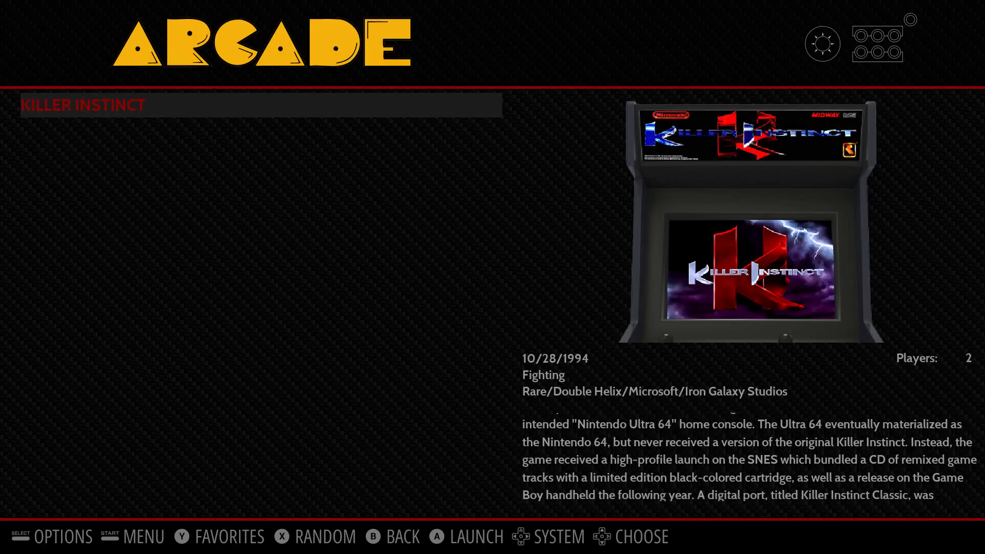
pyautogui.press('Return')
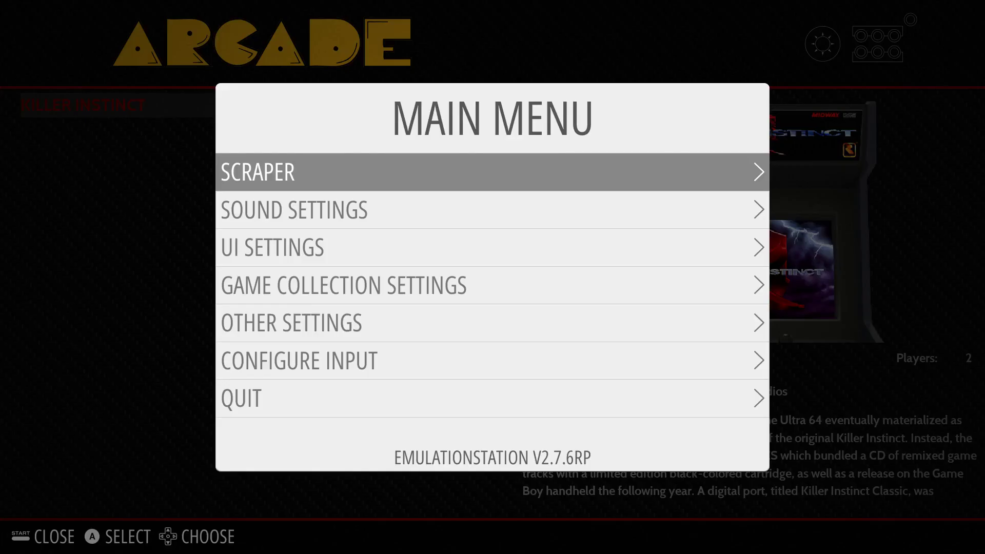
pyautogui.press('Down')
pyautogui.press('Down')
pyautogui.press('Return')
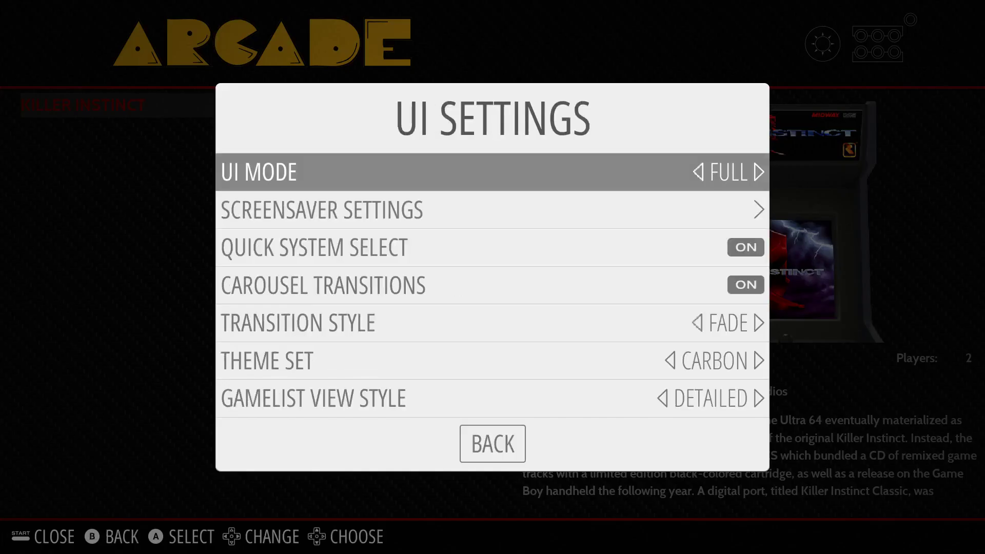
# Set the gamelist view style to Video and return to the Arcade game list
pyautogui.press('Down')
pyautogui.press('Down')
pyautogui.press('Down')
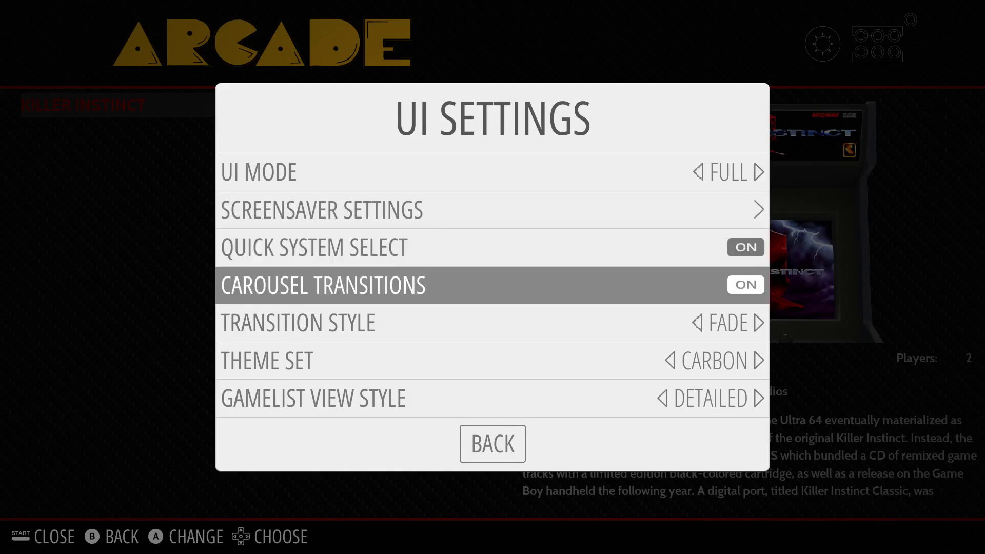
pyautogui.press('Down')
pyautogui.press('Down')
pyautogui.press('Down')
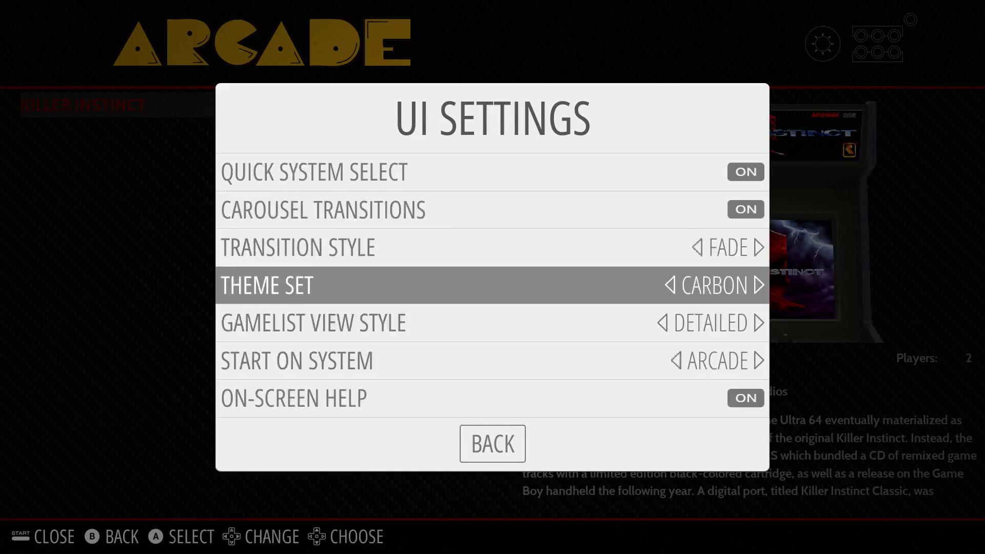
pyautogui.press('Right')
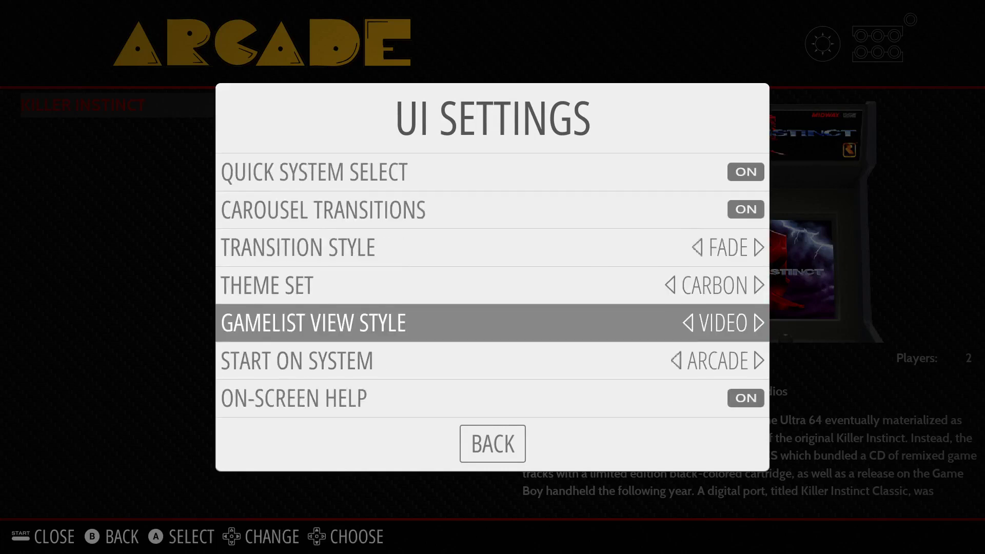
pyautogui.press('Right')
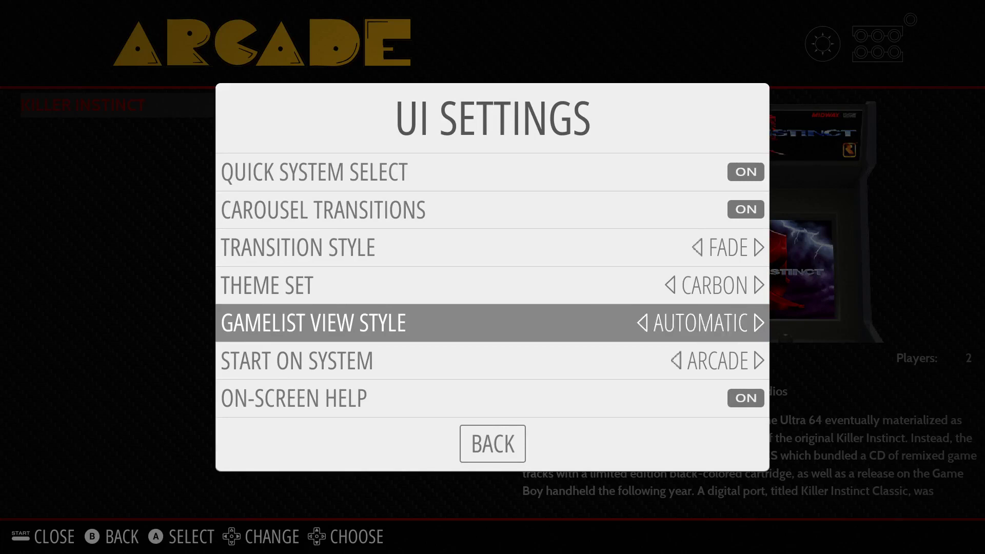
pyautogui.press('Left')
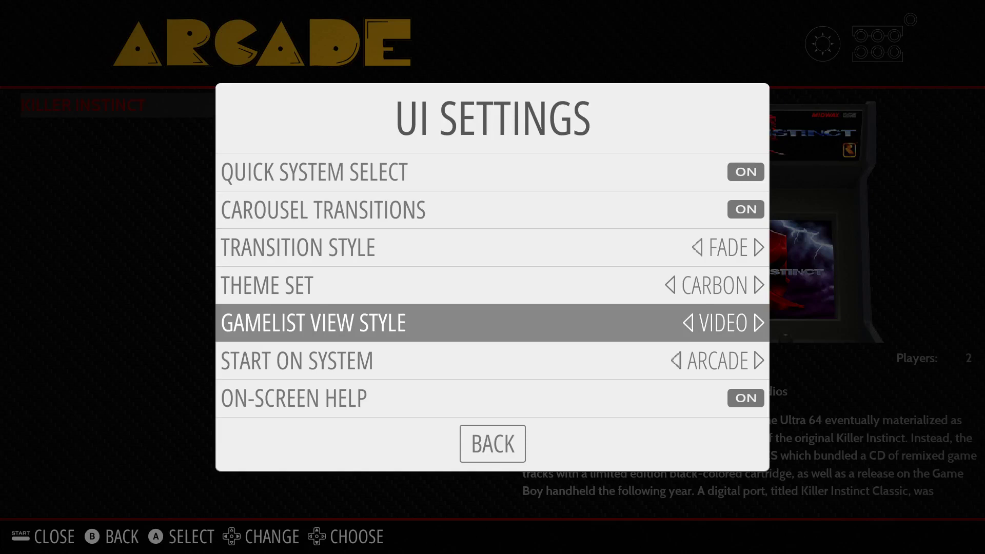
pyautogui.press('Down')
pyautogui.press('Down')
pyautogui.press('Down')
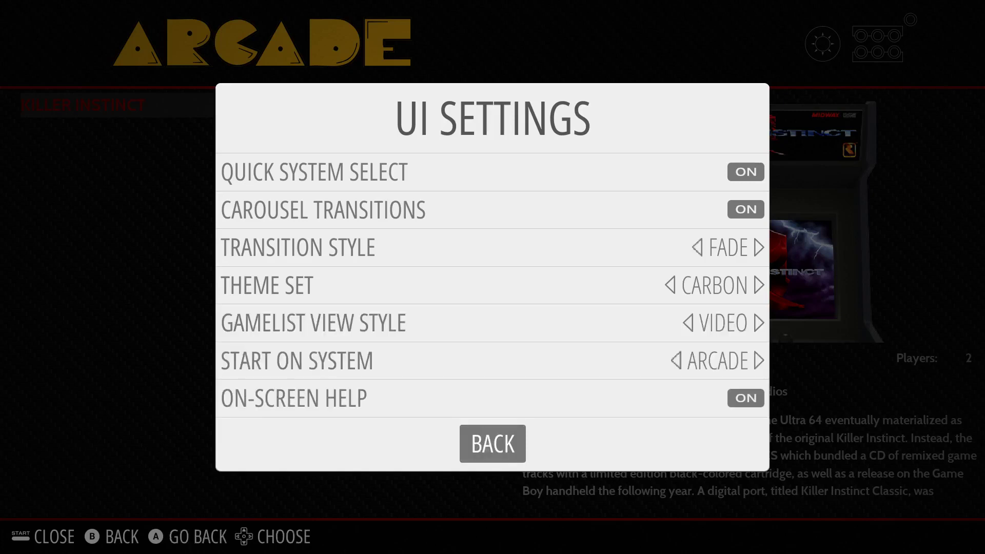
pyautogui.press('Return')
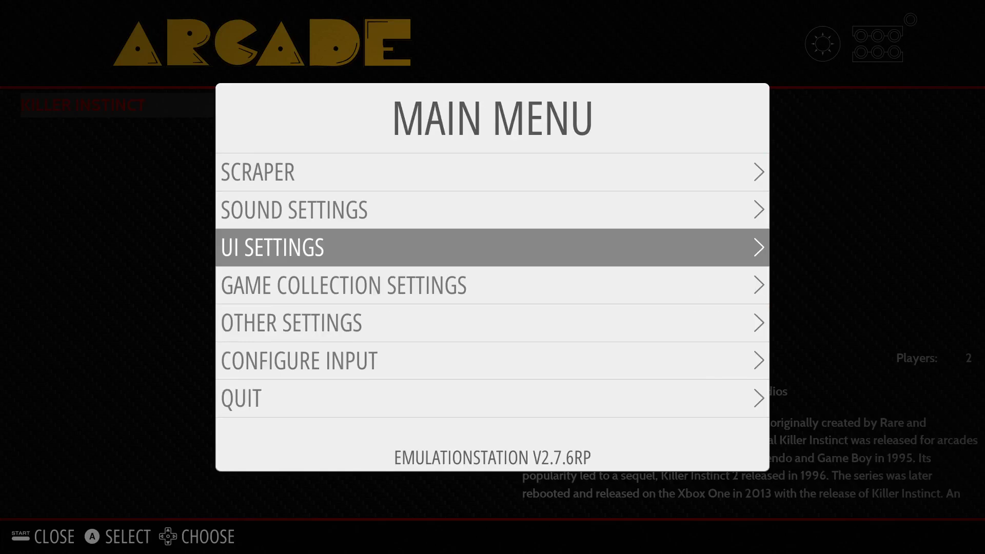
pyautogui.press('Escape')
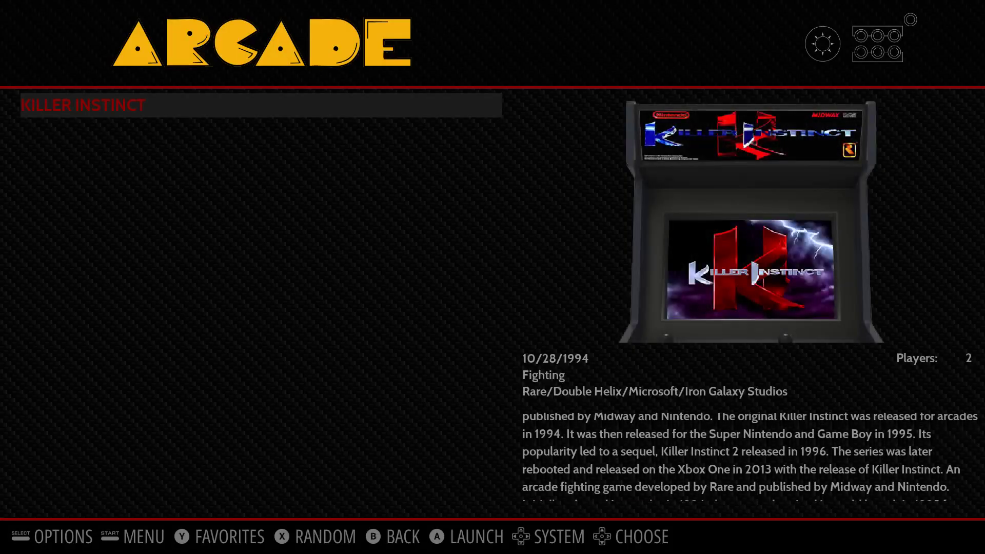
# Quit EmulationStation, switch to the Files app and copy ki-video.mp4 from the Home folder
pyautogui.hotkey('alt', 'F4')
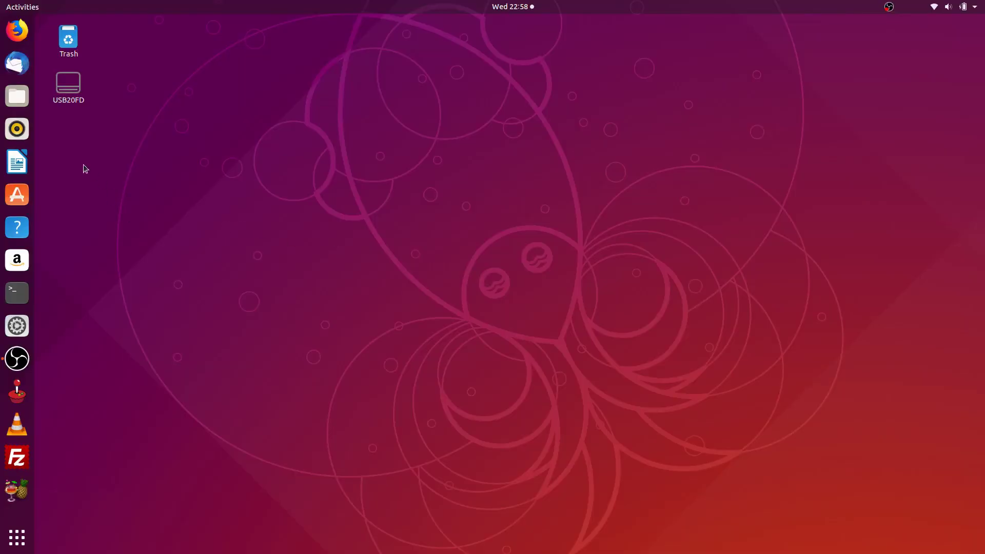
pyautogui.click(16, 98)
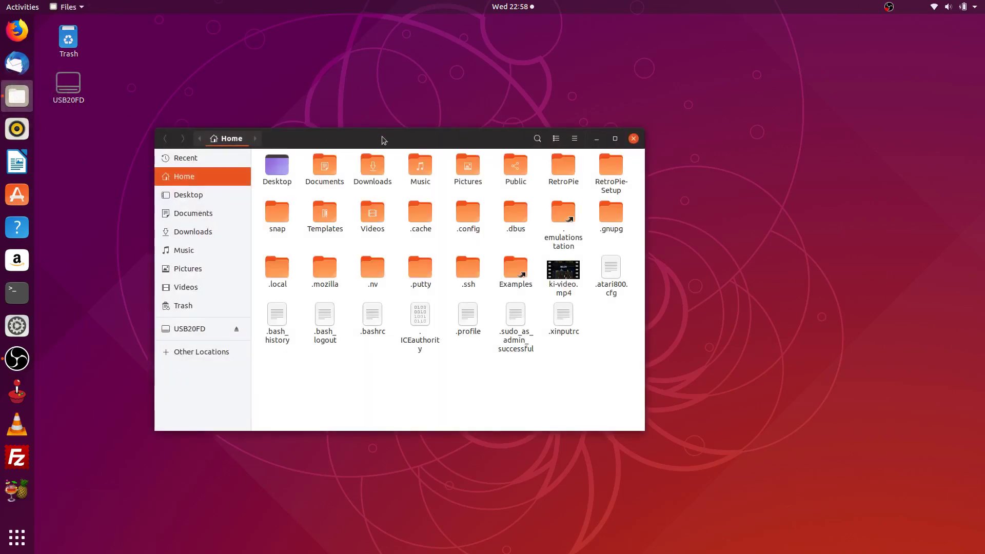
pyautogui.moveTo(385, 138); pyautogui.dragTo(508, 127)
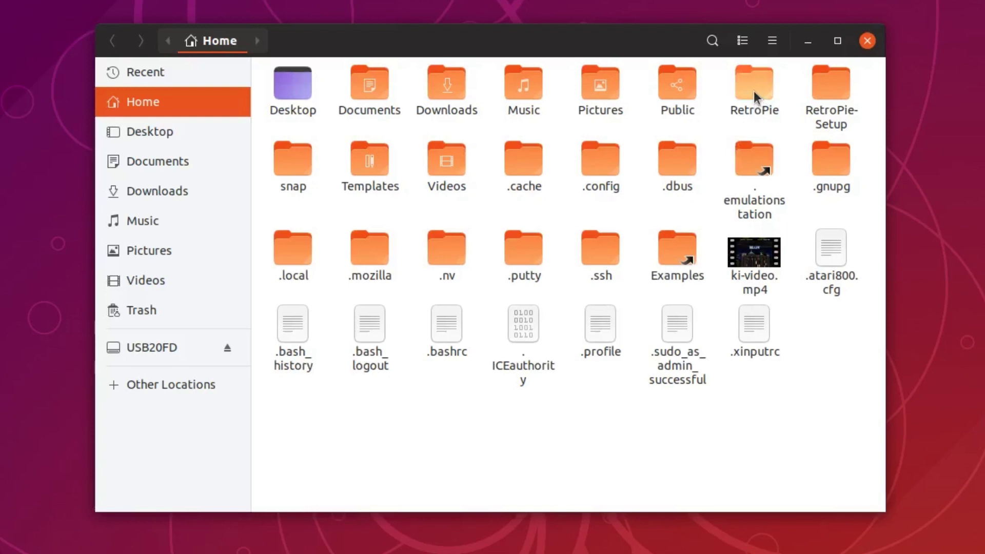
pyautogui.rightClick(750, 260)
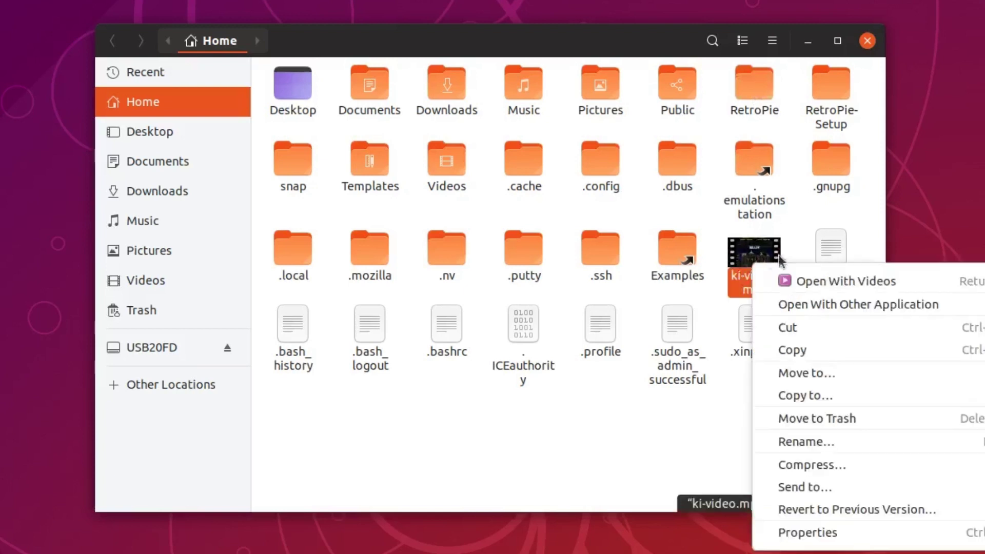
pyautogui.click(816, 353)
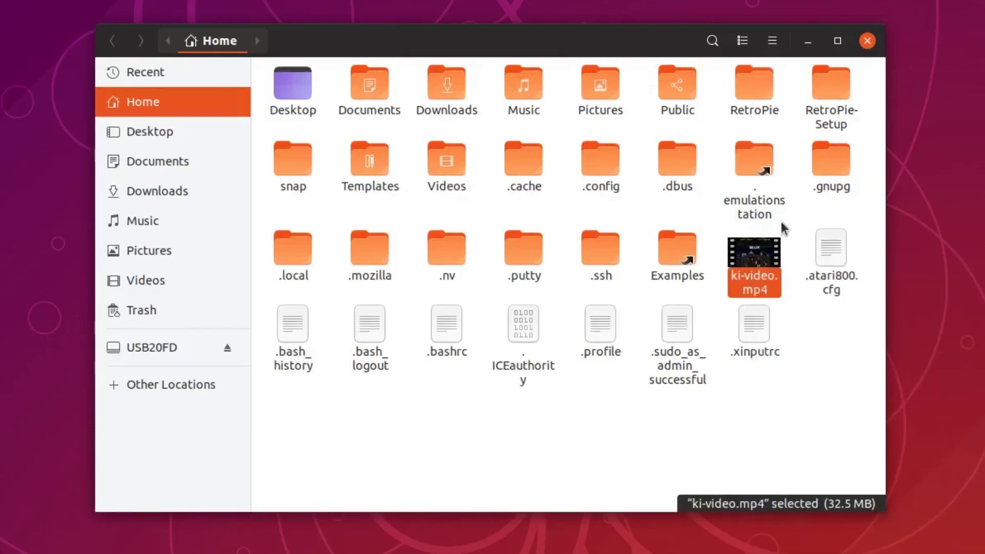
# Paste ki-video.mp4 into the videos folder inside RetroPie, replacing the existing file of the same name
pyautogui.doubleClick(755, 94)
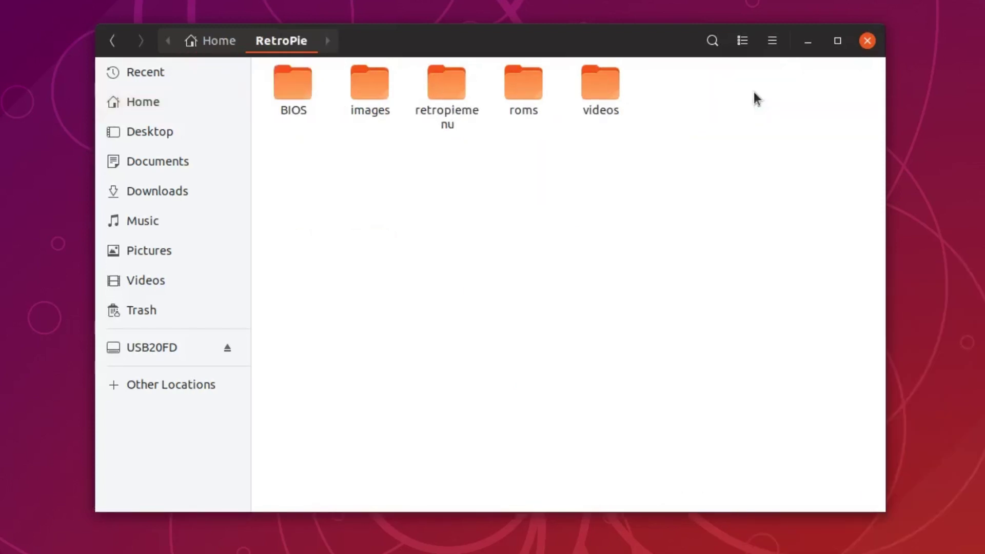
pyautogui.doubleClick(600, 90)
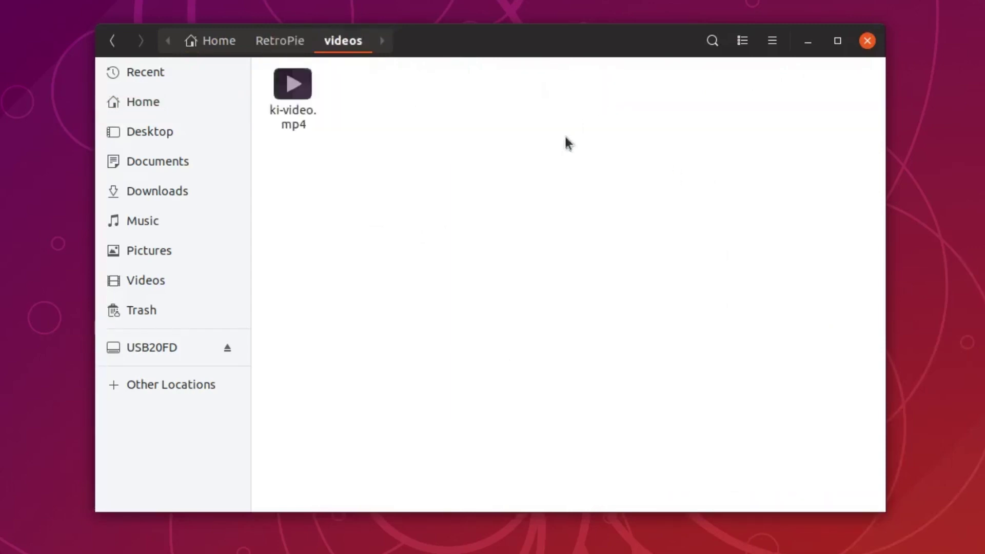
pyautogui.rightClick(488, 171)
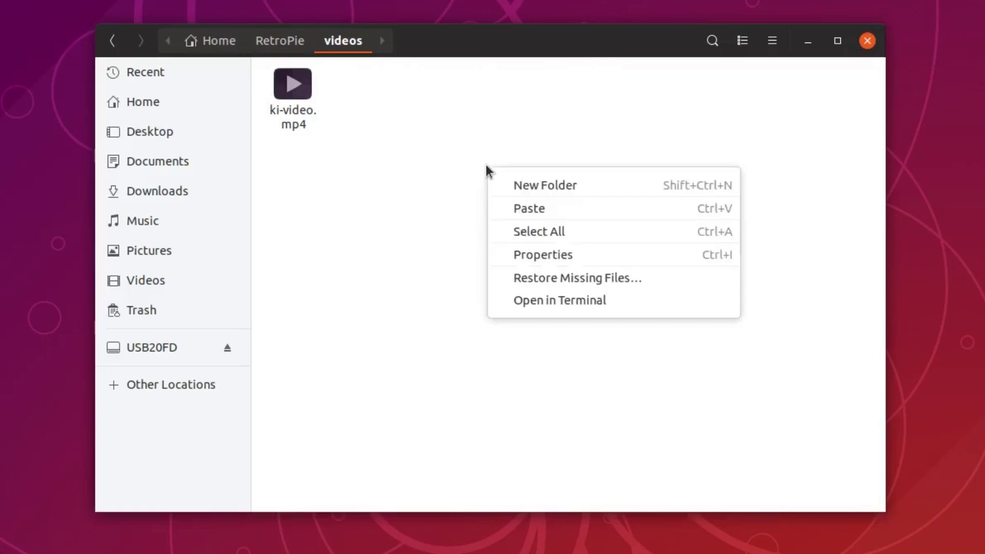
pyautogui.click(560, 214)
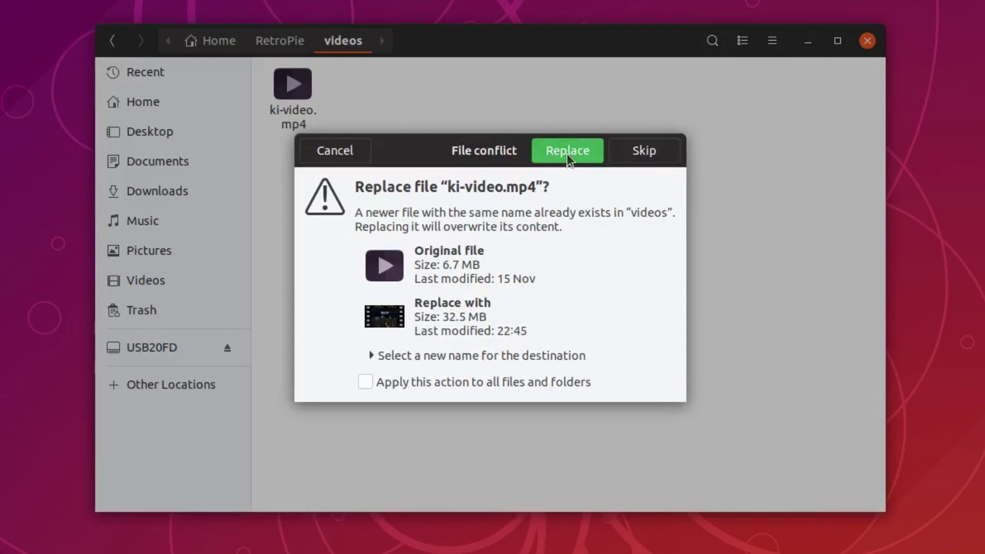
pyautogui.click(567, 152)
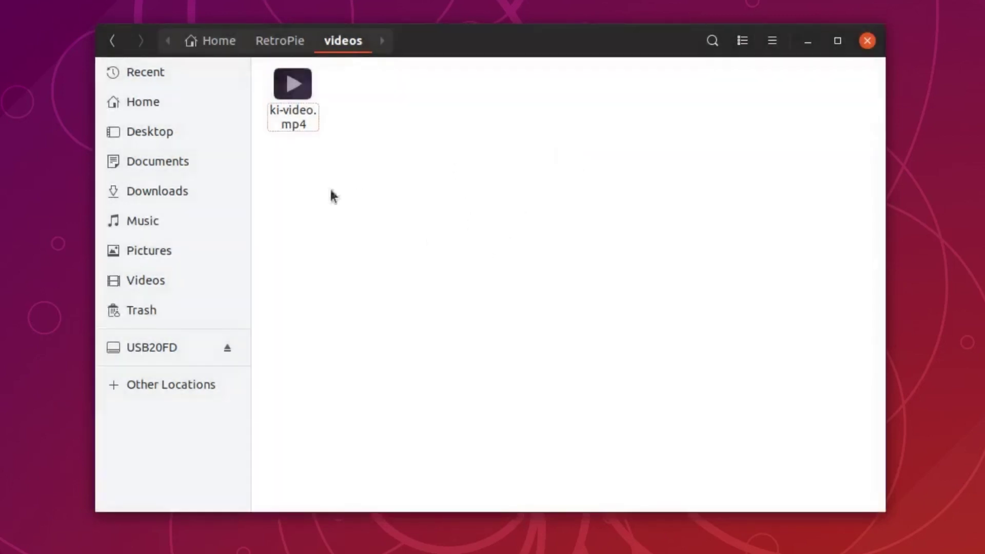
# Check the full parent folder path of RetroPie's videos folder in its properties
pyautogui.click(116, 42)
pyautogui.rightClick(607, 91)
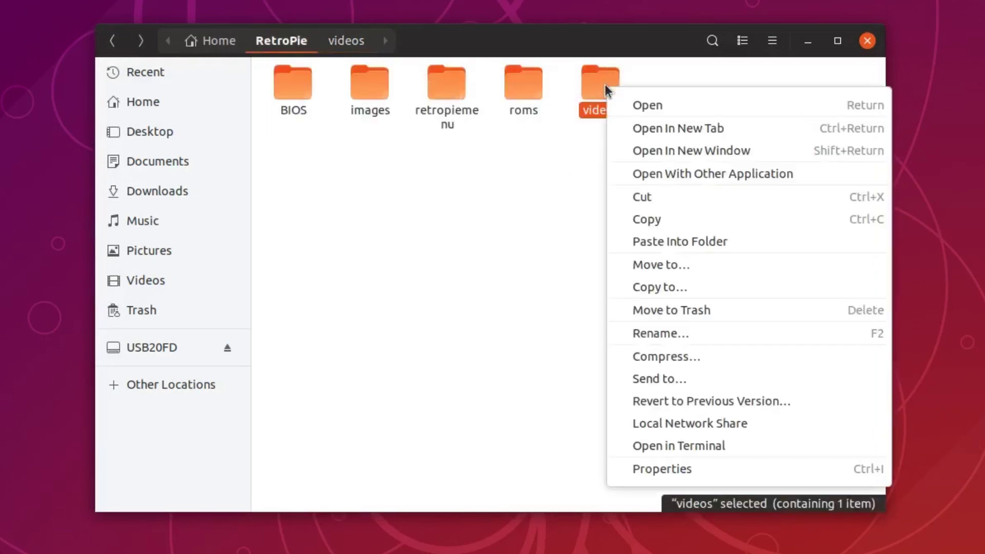
pyautogui.click(672, 468)
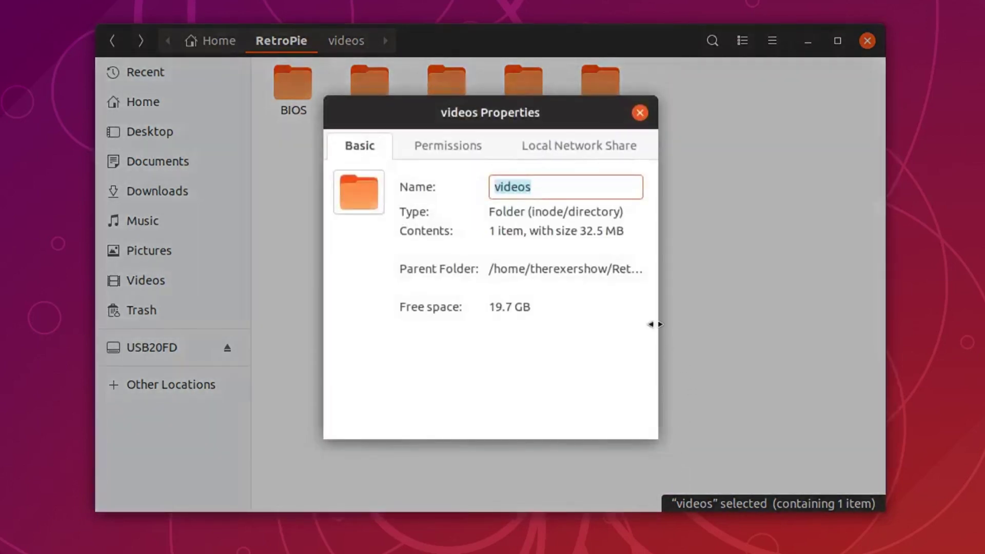
pyautogui.moveTo(656, 324); pyautogui.dragTo(763, 333)
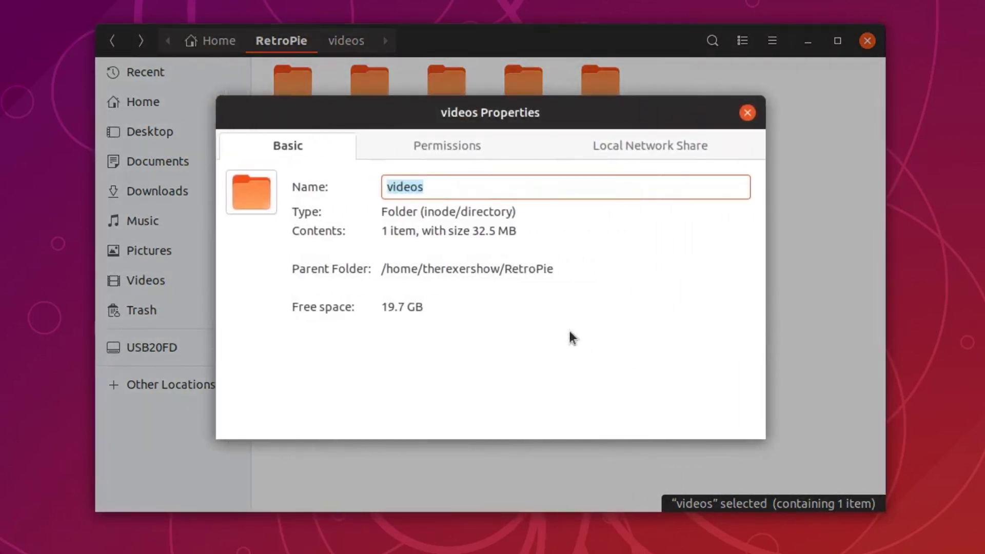
pyautogui.moveTo(559, 268); pyautogui.dragTo(364, 272)
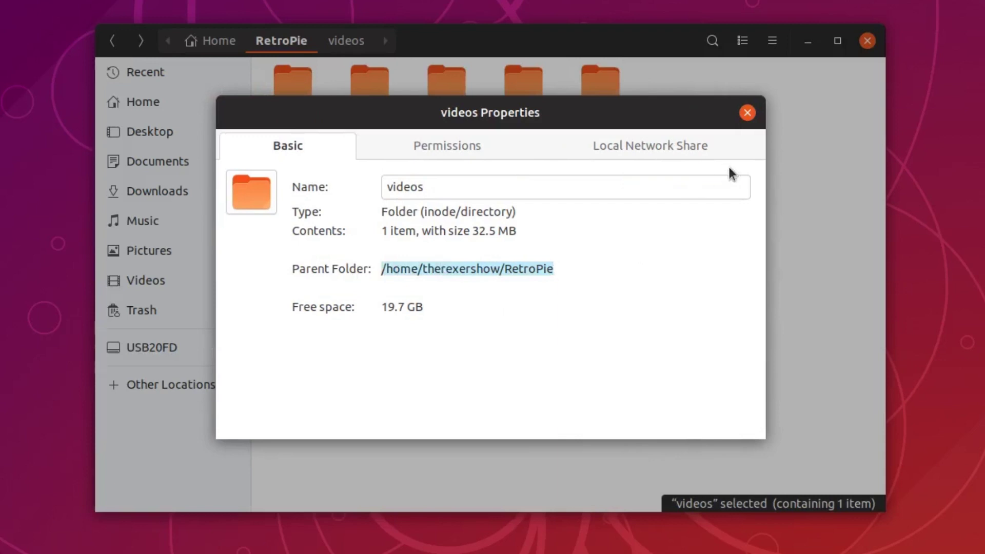
pyautogui.click(747, 113)
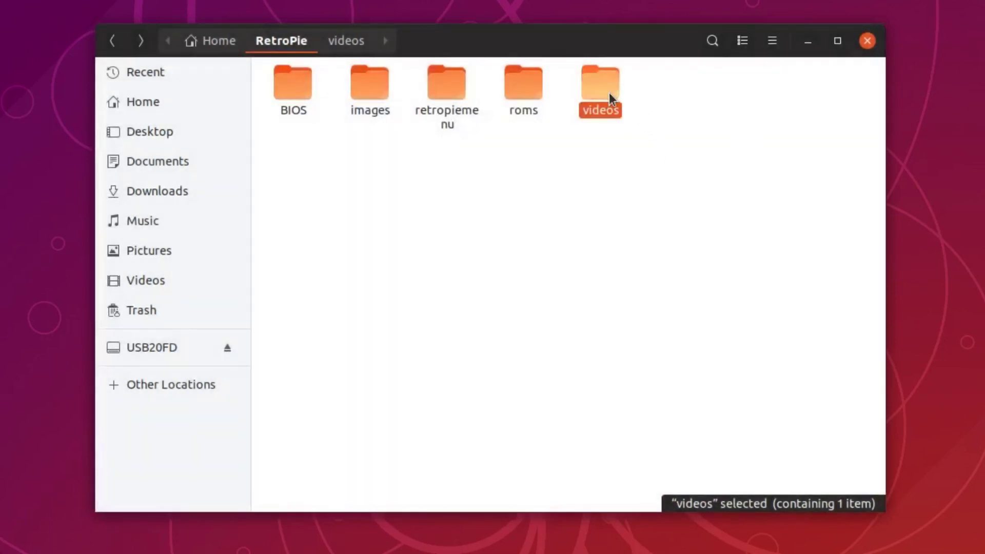
# Check the video's file name inside the videos folder, and close the file manager
pyautogui.doubleClick(608, 93)
pyautogui.click(398, 141)
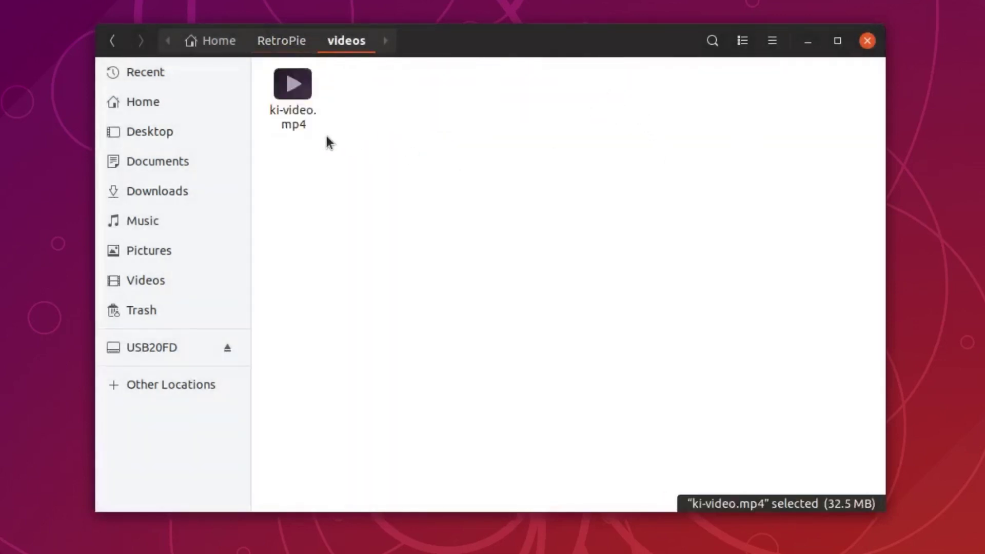
pyautogui.click(309, 111)
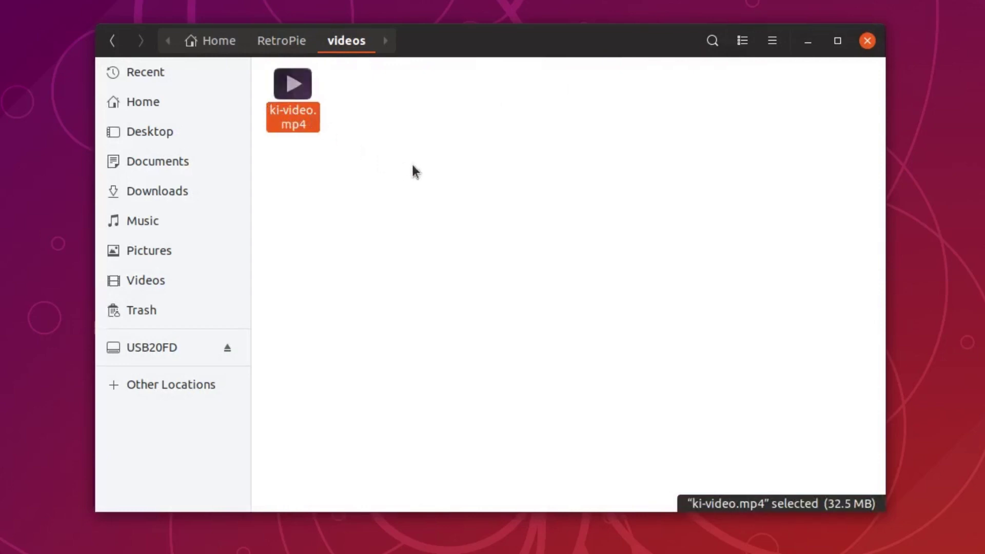
pyautogui.click(110, 46)
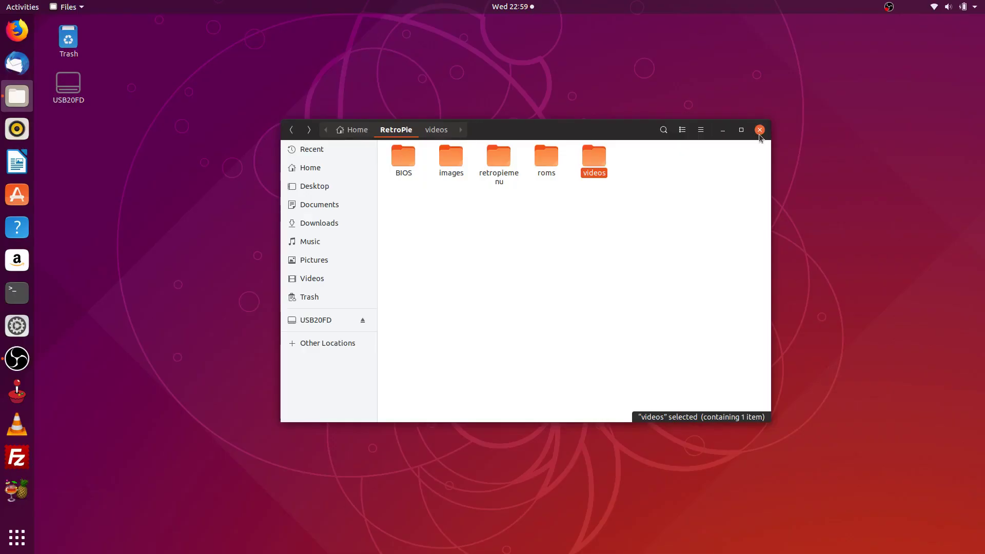
pyautogui.click(867, 41)
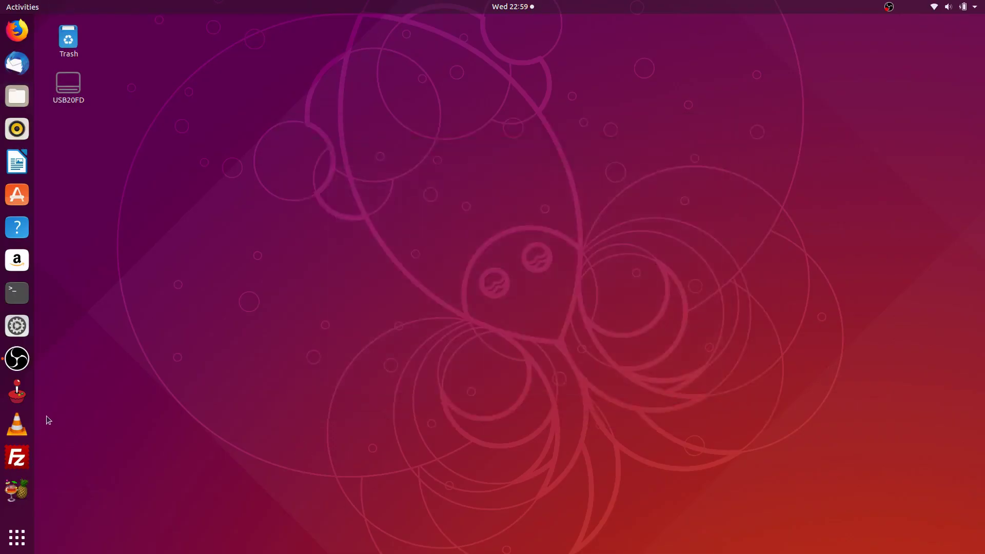
# Relaunch EmulationStation and open the metadata editor for Killer Instinct in the Arcade list
pyautogui.click(17, 391)
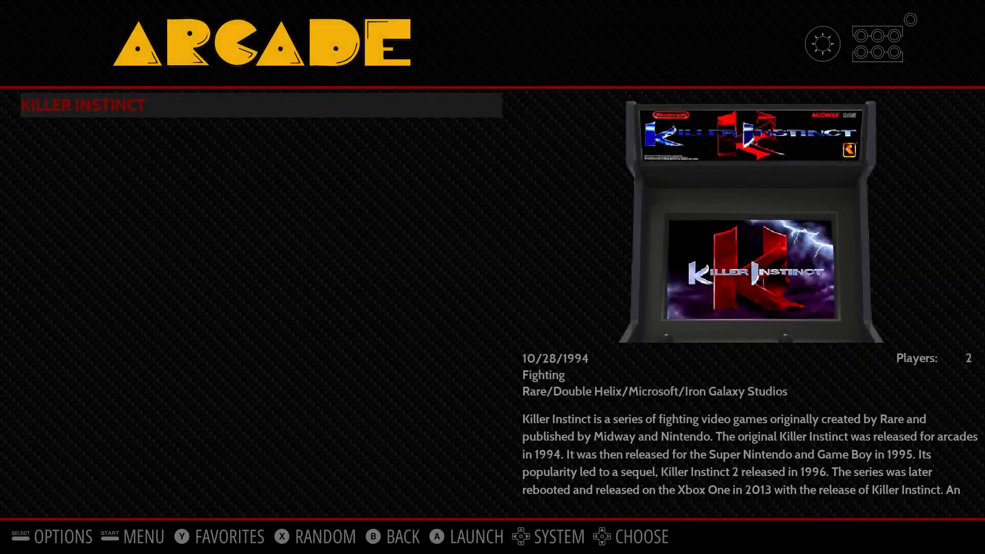
pyautogui.press('F2')
pyautogui.press('Down')
pyautogui.press('Down')
pyautogui.press('Down')
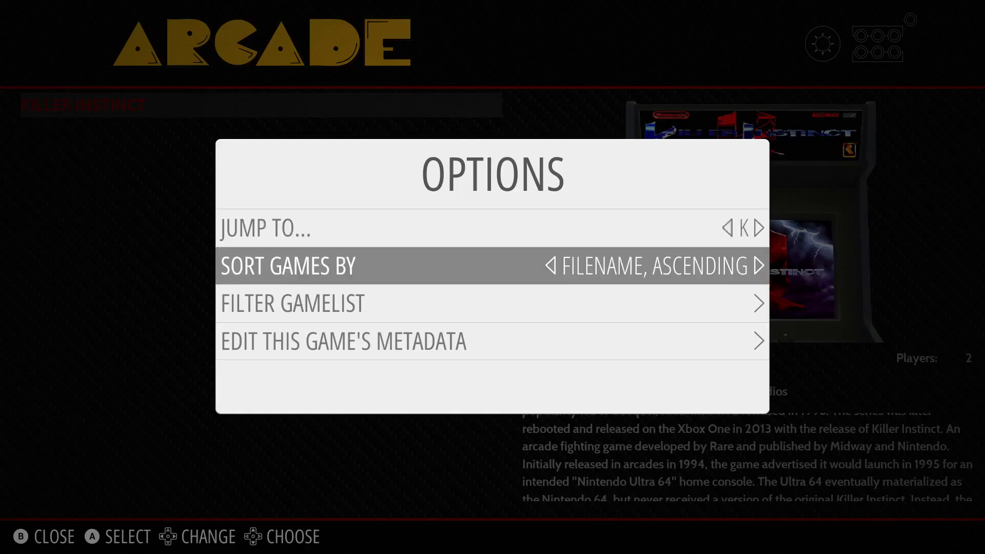
pyautogui.press('Return')
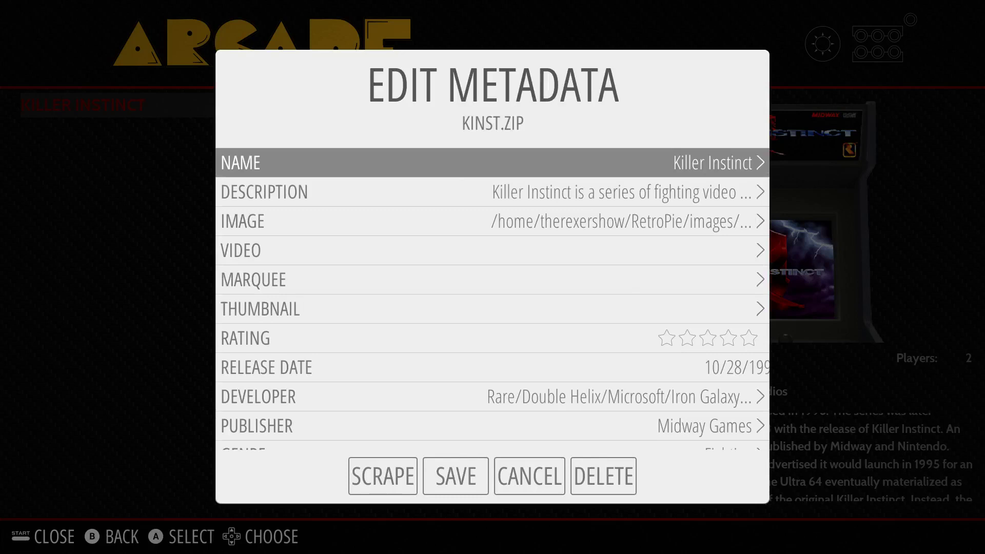
# Set the game's video path to /home/therexershow/RetroPie/videos/ki-video.mp4 and accept the entry
pyautogui.press('Down')
pyautogui.press('Down')
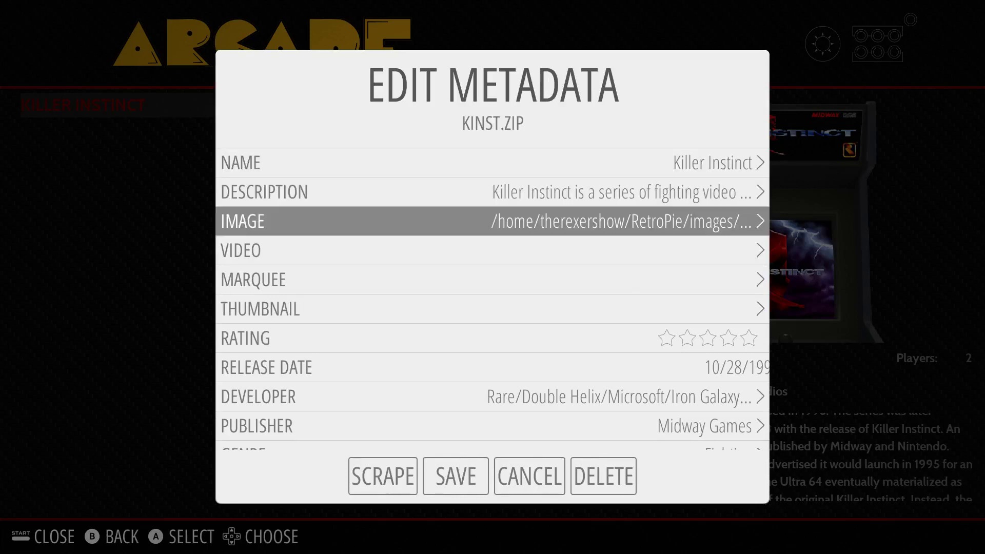
pyautogui.press('Down')
pyautogui.press('Return')
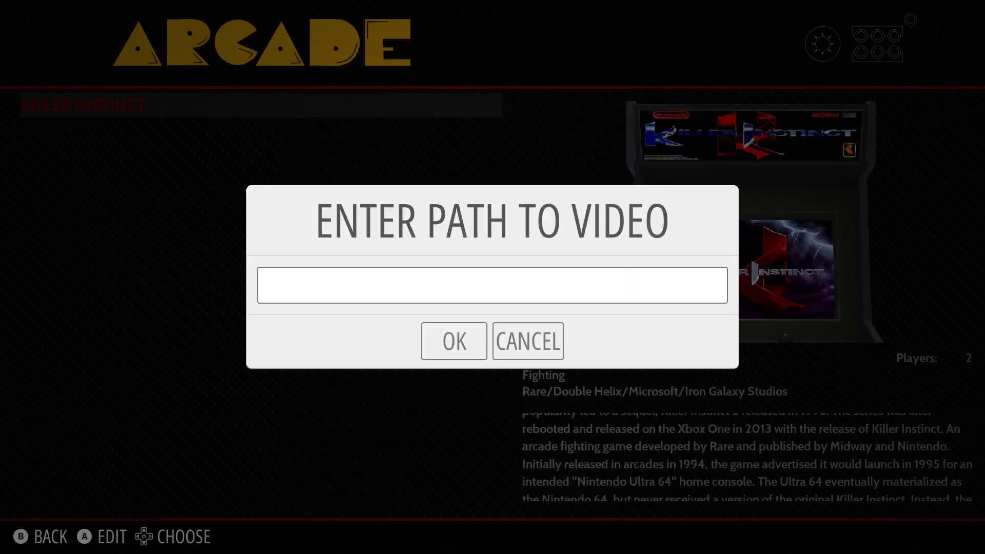
pyautogui.press('Return')
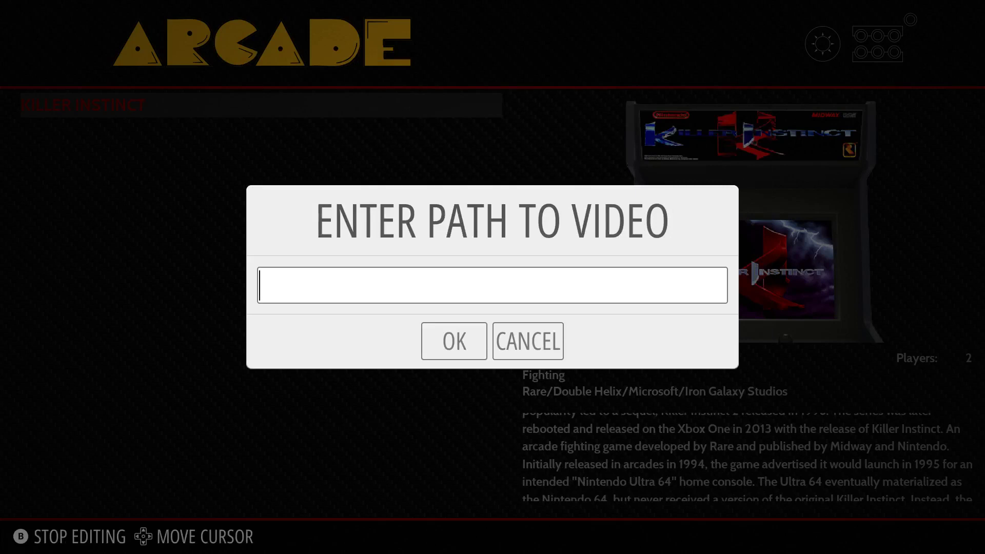
pyautogui.write('/home/t')
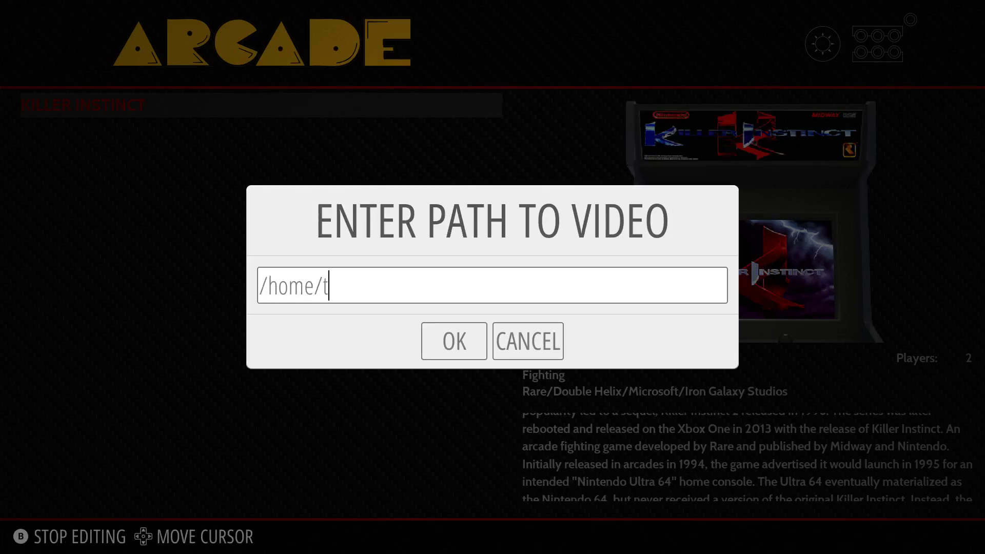
pyautogui.write('herexersho')
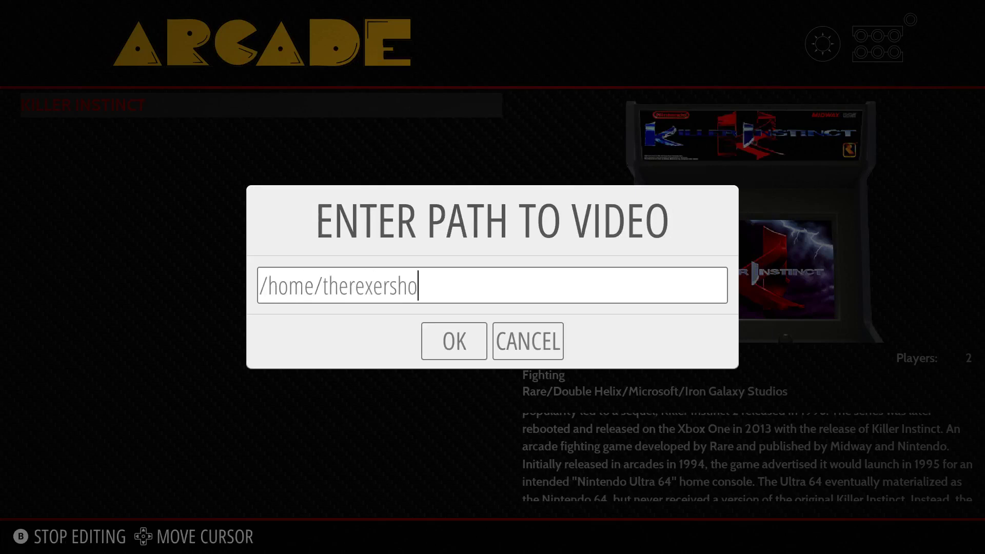
pyautogui.write('w/RetroPie/')
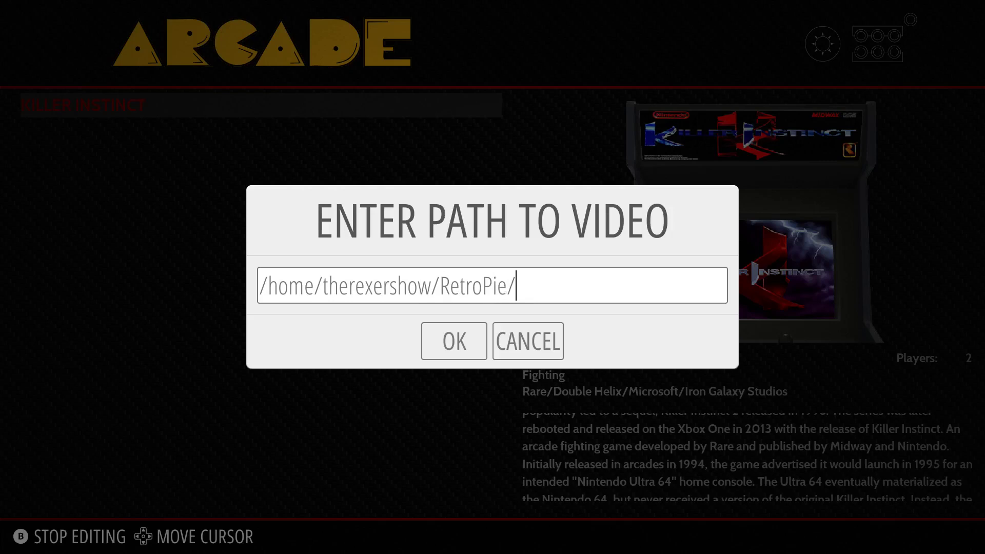
pyautogui.write('videos/')
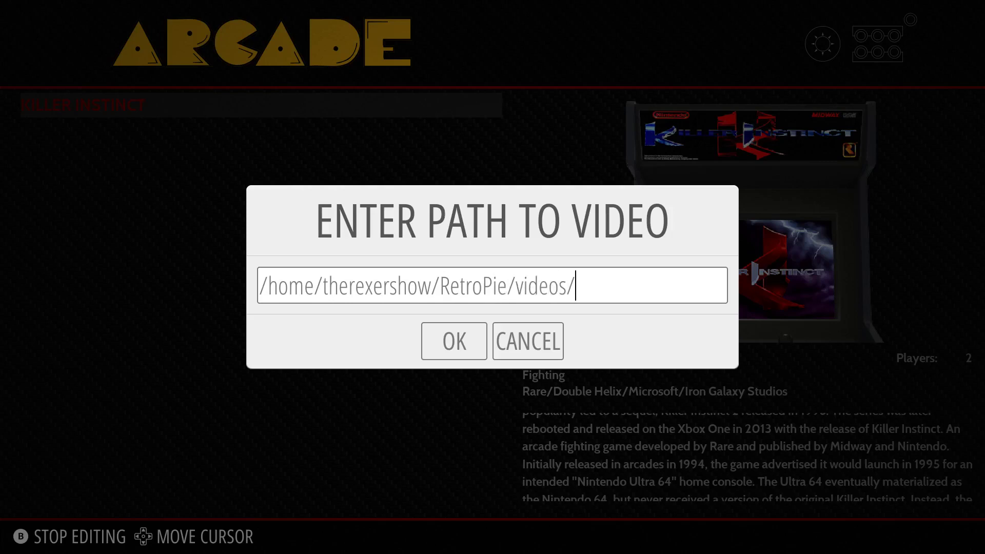
pyautogui.write('ki-video')
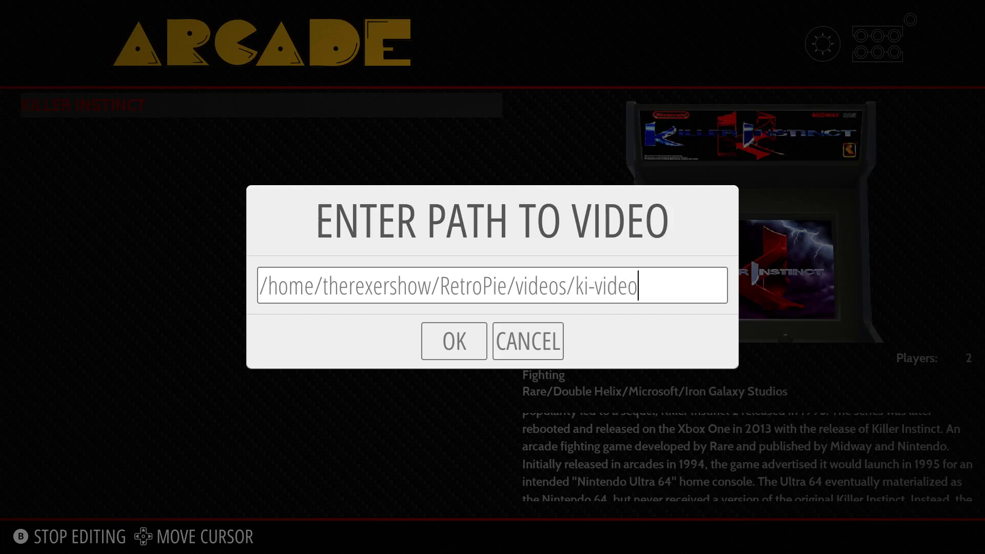
pyautogui.write('.mp4')
pyautogui.press('Left')
pyautogui.press('Left')
pyautogui.press('Left')
pyautogui.press('Left')
pyautogui.press('Left')
pyautogui.press('Left')
pyautogui.press('Left')
pyautogui.press('Left')
pyautogui.press('Left')
pyautogui.press('Right')
pyautogui.press('Right')
pyautogui.press('Right')
pyautogui.press('Right')
pyautogui.press('Right')
pyautogui.press('Right')
pyautogui.press('Right')
pyautogui.press('Right')
pyautogui.press('Right')
pyautogui.press('Return')
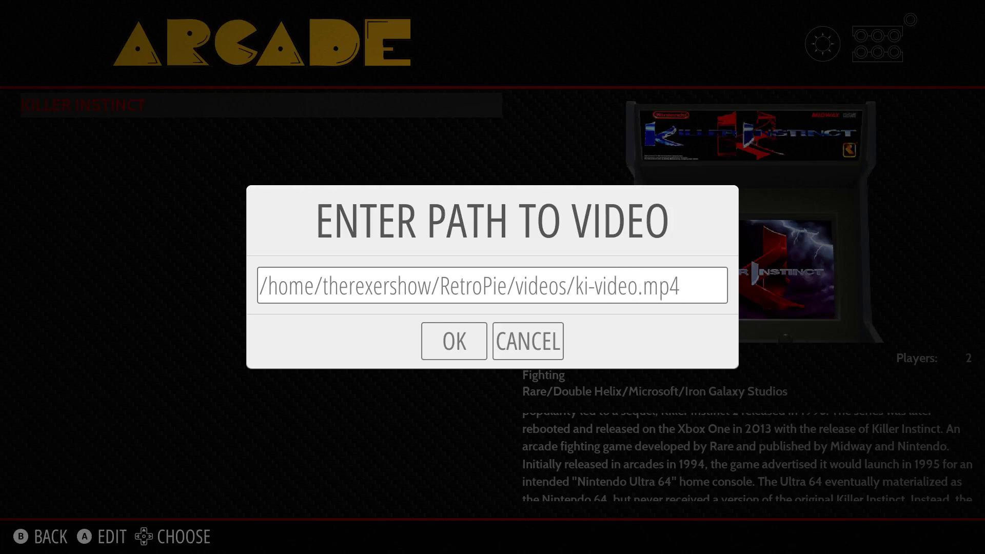
pyautogui.press('Down')
pyautogui.press('Return')
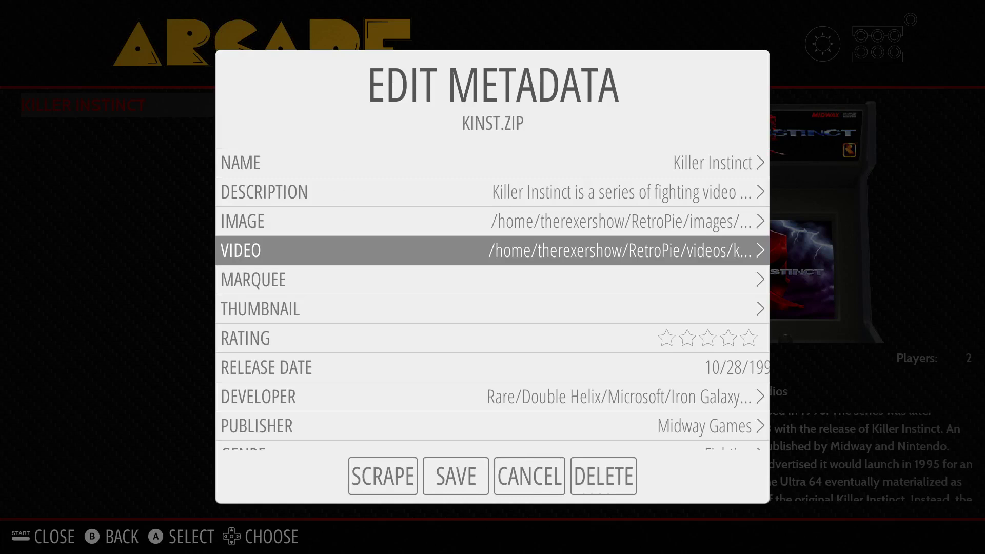
# Save the Killer Instinct metadata and return to the Arcade game list to watch the preview video
pyautogui.press('Down')
pyautogui.press('Down')
pyautogui.press('Down')
pyautogui.press('Down')
pyautogui.press('Down')
pyautogui.press('Down')
pyautogui.press('Down')
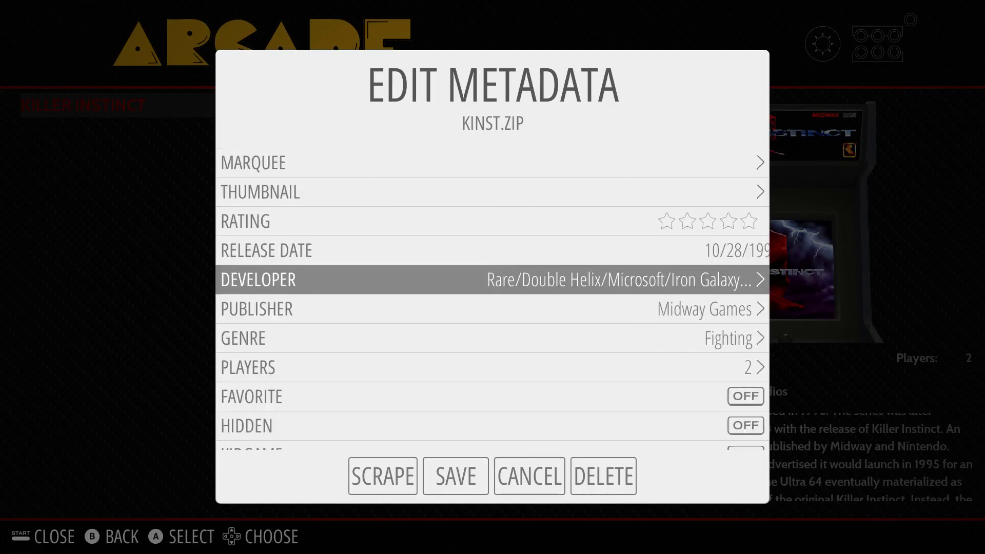
pyautogui.press('Down')
pyautogui.press('Down')
pyautogui.press('Down')
pyautogui.press('Down')
pyautogui.press('Down')
pyautogui.press('Right')
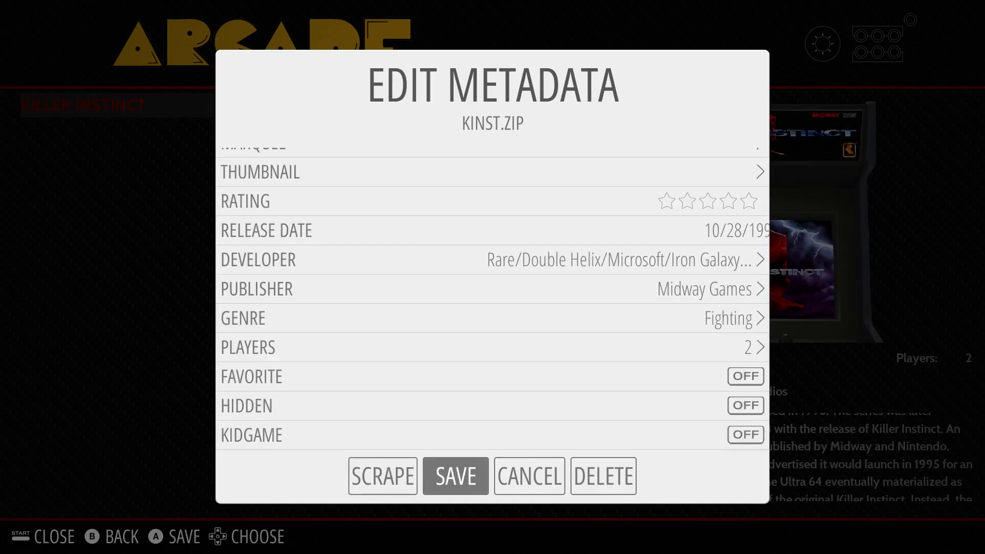
pyautogui.press('Return')
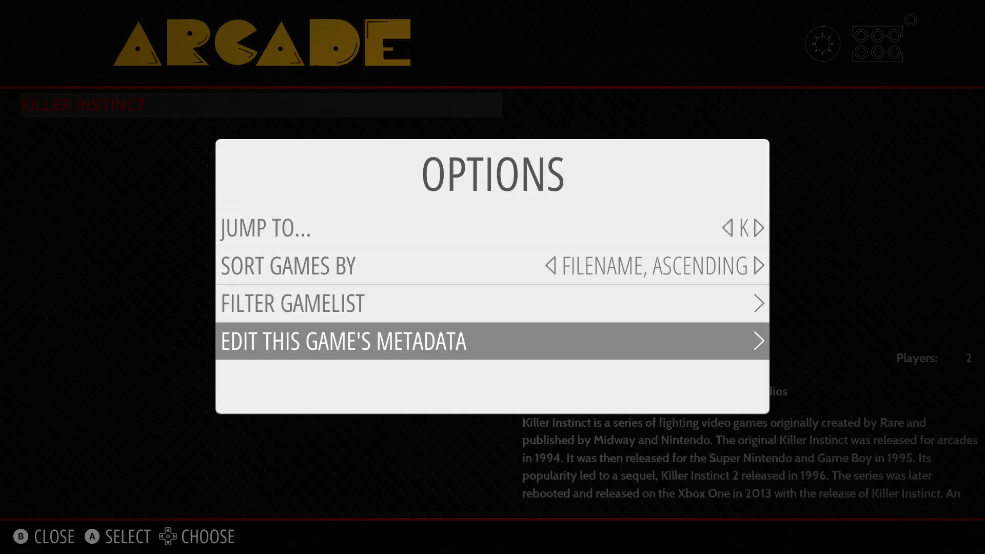
pyautogui.press('Escape')
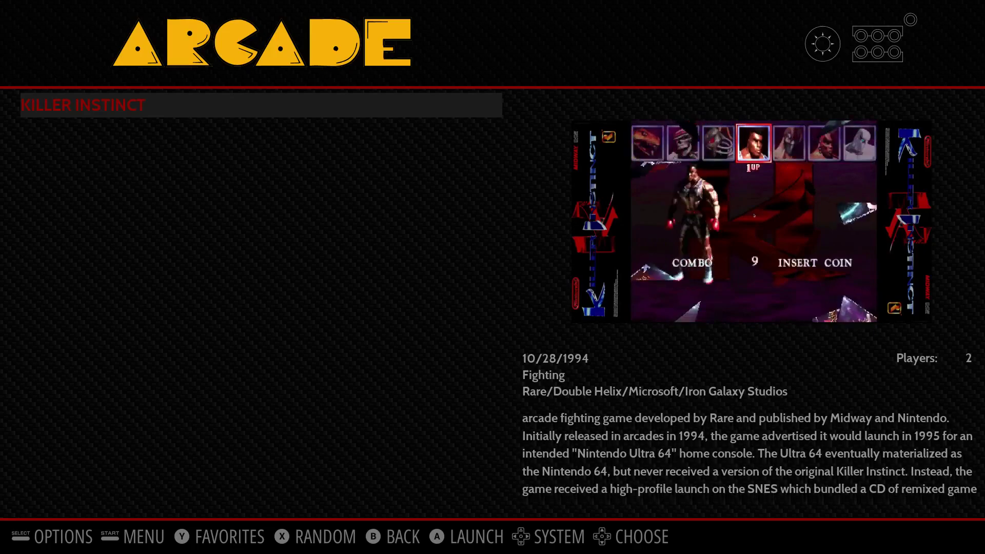
# Quit EmulationStation and open HandBrake in an enlarged window positioned higher on the desktop
pyautogui.press('F4')
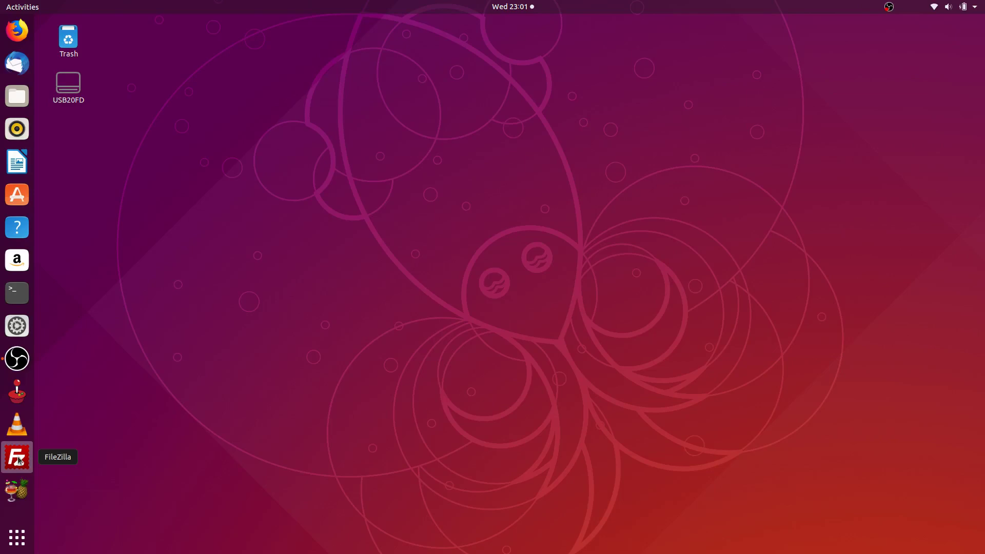
pyautogui.rightClick(21, 489)
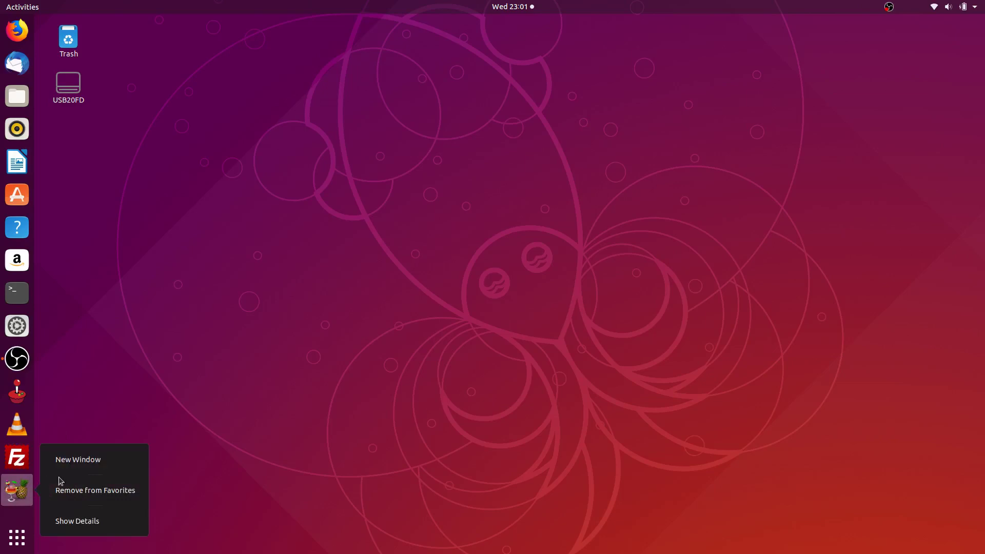
pyautogui.click(19, 498)
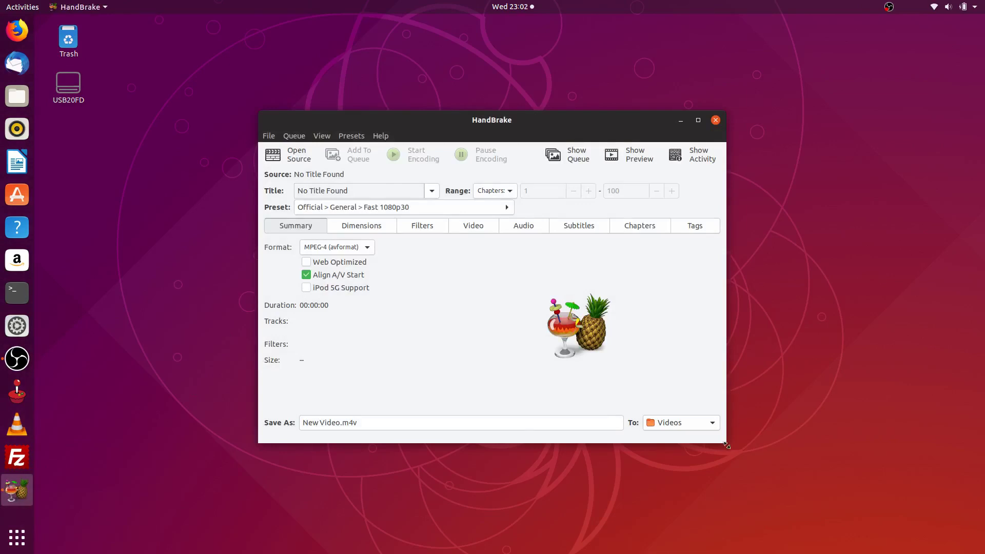
pyautogui.moveTo(728, 439); pyautogui.dragTo(845, 530)
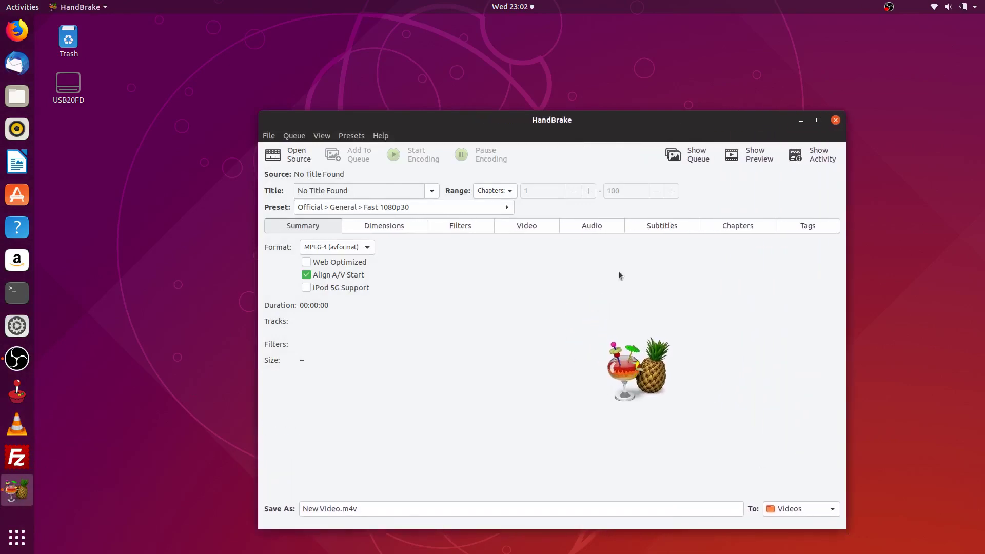
pyautogui.moveTo(524, 113); pyautogui.dragTo(515, 66)
# Look over the output dimensions and apply the official General preset Very Fast 480p30
pyautogui.click(526, 180)
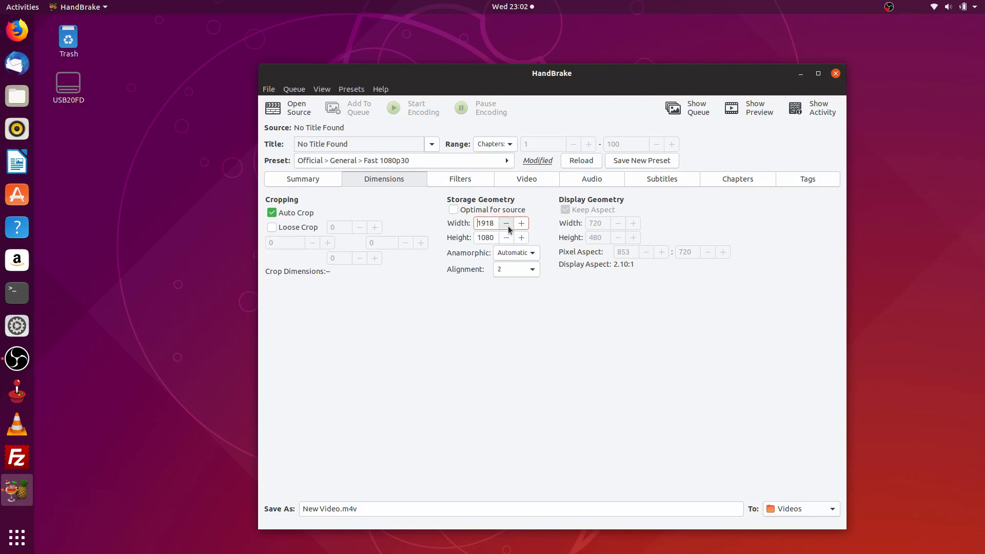
pyautogui.click(521, 224)
pyautogui.click(506, 161)
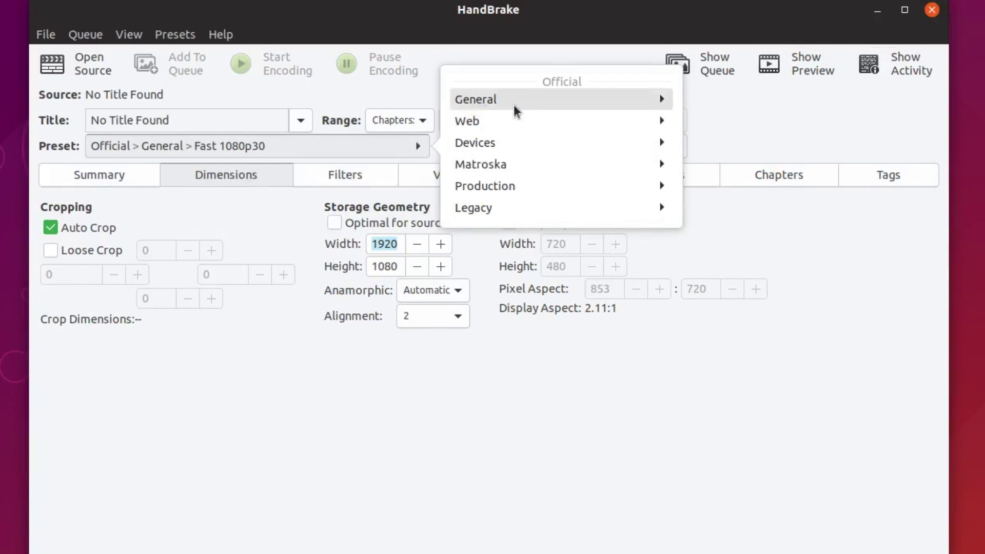
pyautogui.click(518, 103)
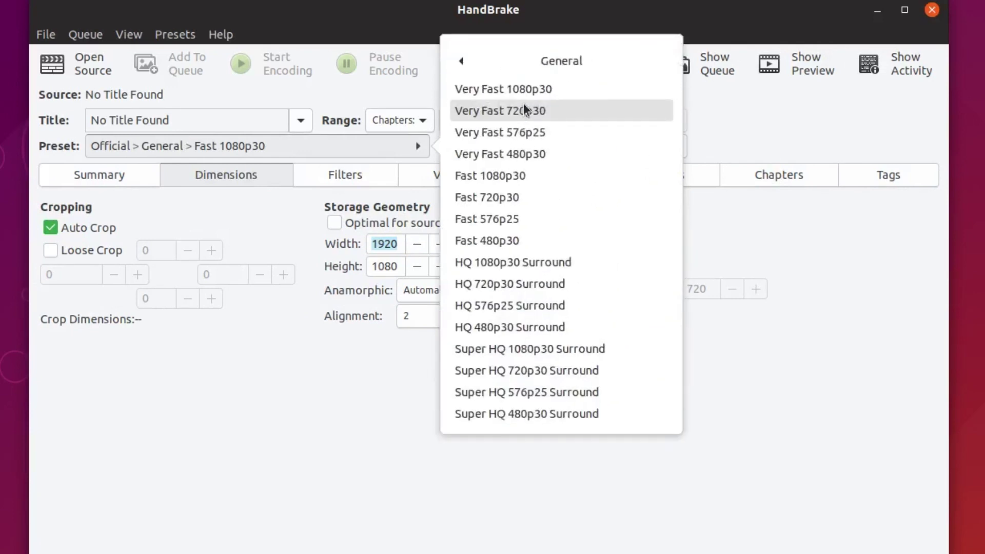
pyautogui.click(515, 154)
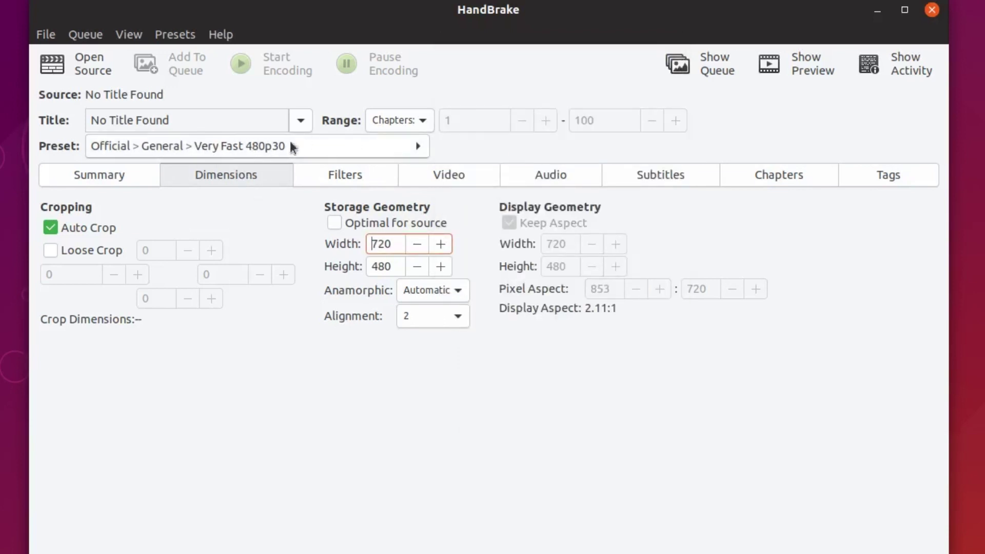
# Check the preset's video encoder, framerate and quality settings, and close HandBrake
pyautogui.click(449, 181)
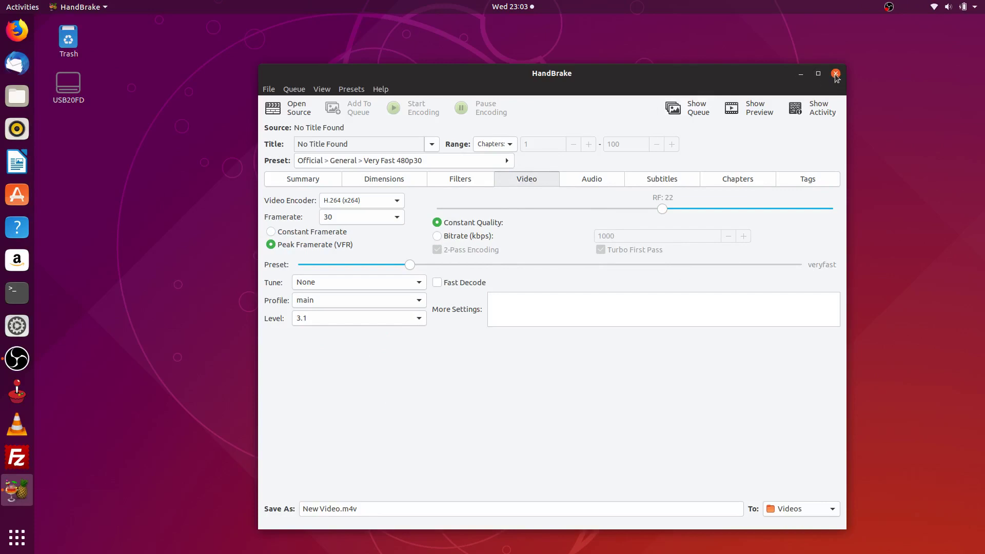
pyautogui.click(835, 74)
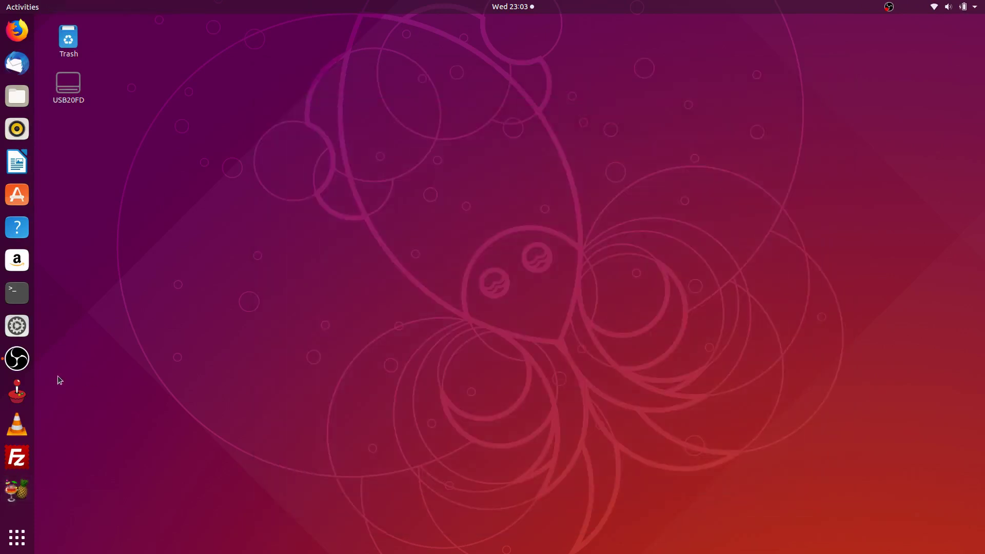
# Open FileZilla and reconnect to the SFTP server at 192.168.0.110
pyautogui.click(18, 466)
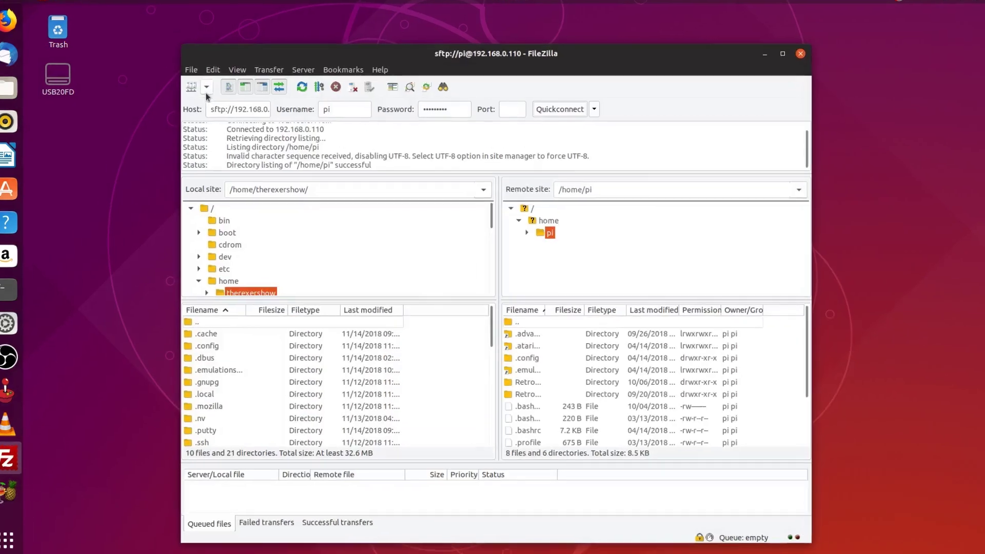
pyautogui.click(314, 101)
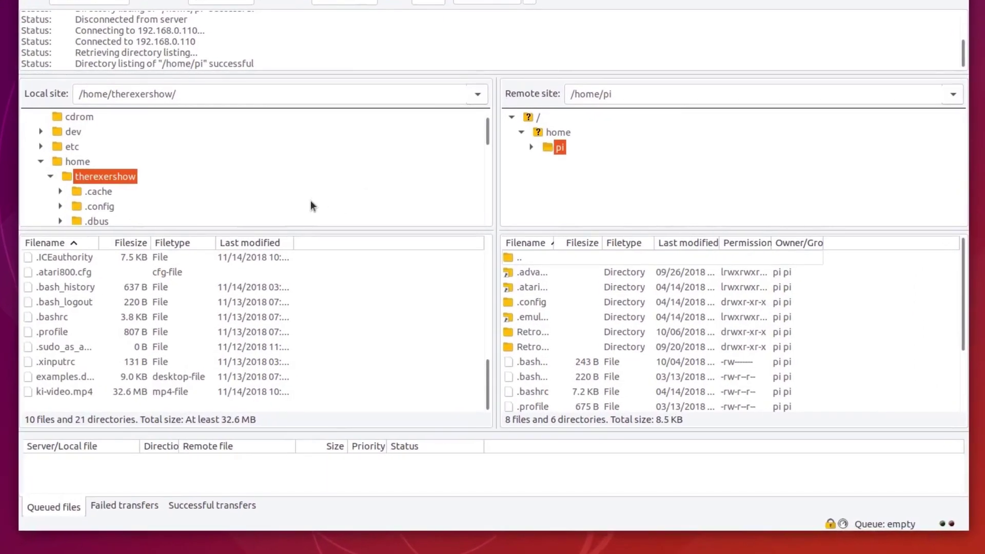
# Browse the local site to the videos folder in /home/therexershow/RetroPie
pyautogui.press('BackSpace')
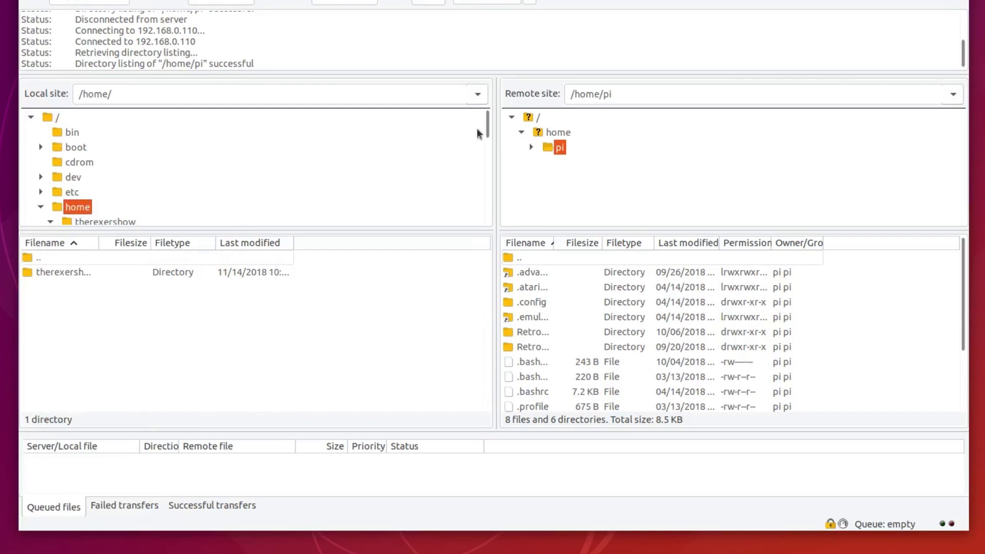
pyautogui.moveTo(488, 128)
pyautogui.mouseDown()
pyautogui.moveTo(488, 148)
pyautogui.moveTo(480, 143)
pyautogui.mouseUp()
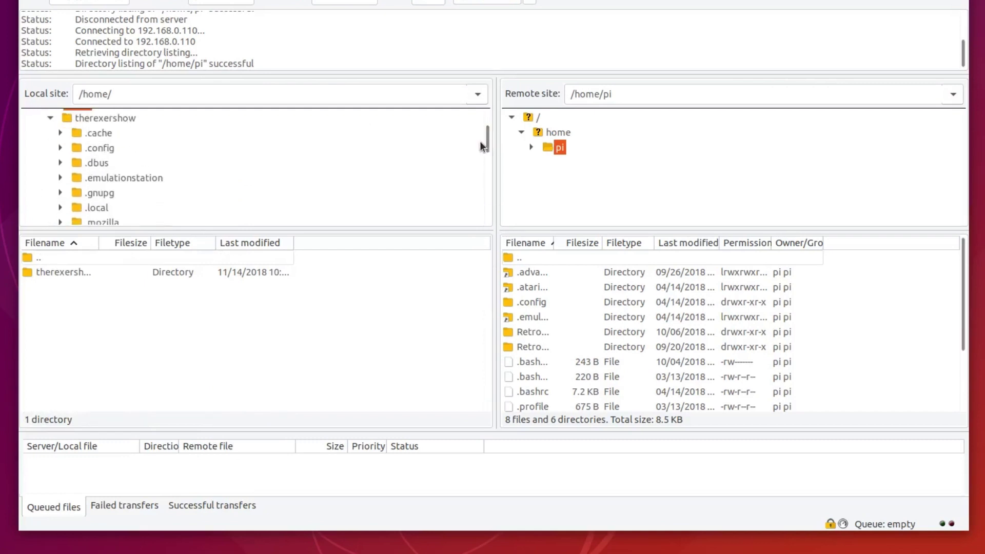
pyautogui.click(106, 122)
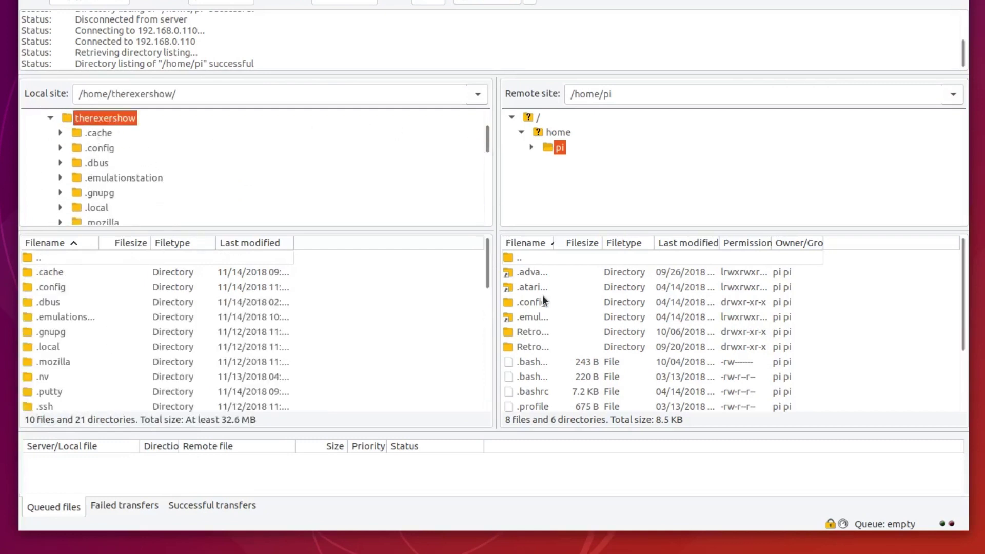
pyautogui.scroll(-1, 488, 273)
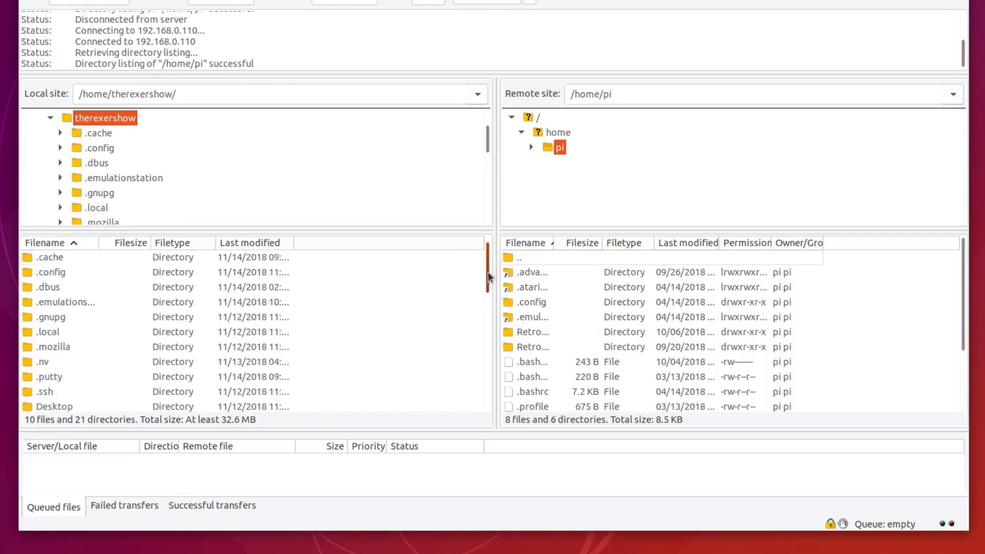
pyautogui.moveTo(488, 272); pyautogui.dragTo(494, 323)
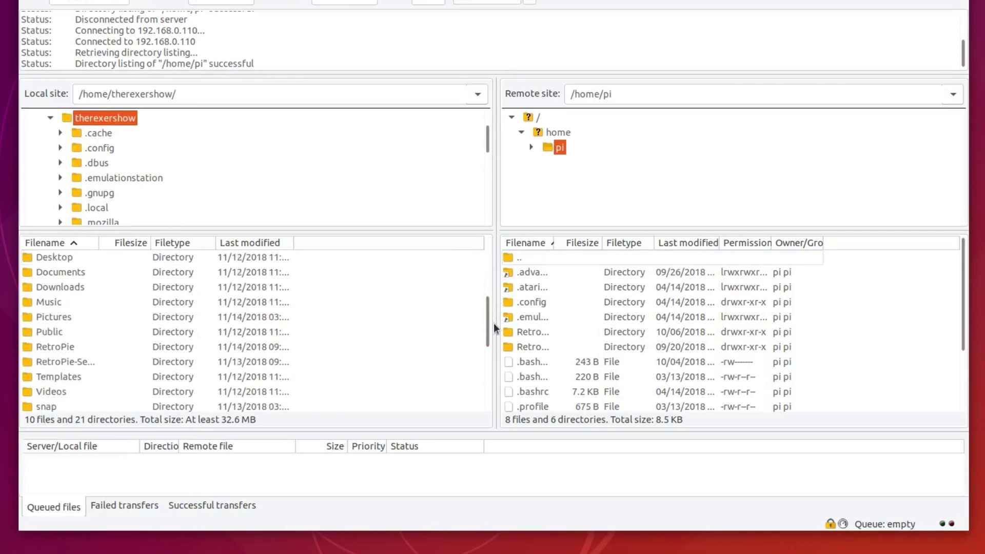
pyautogui.doubleClick(53, 349)
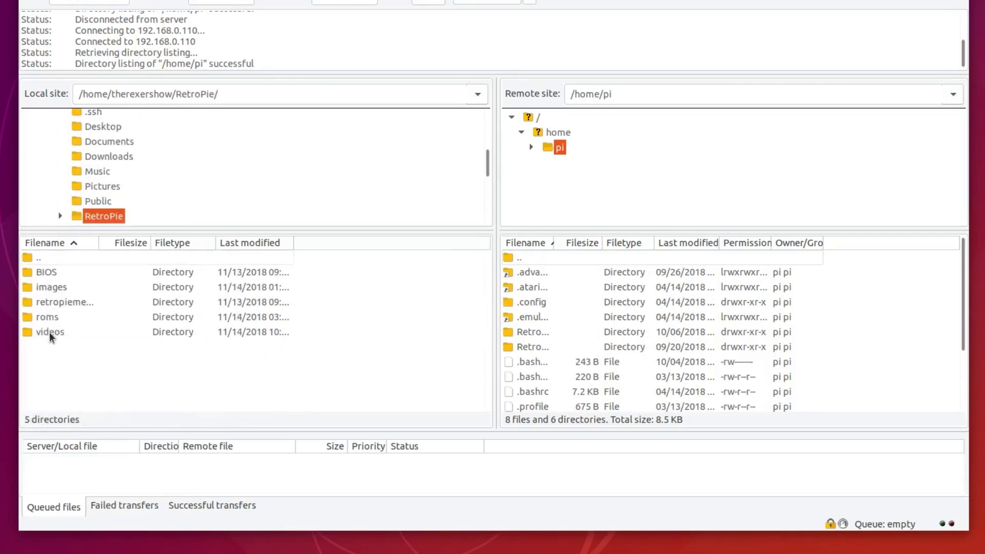
pyautogui.doubleClick(49, 332)
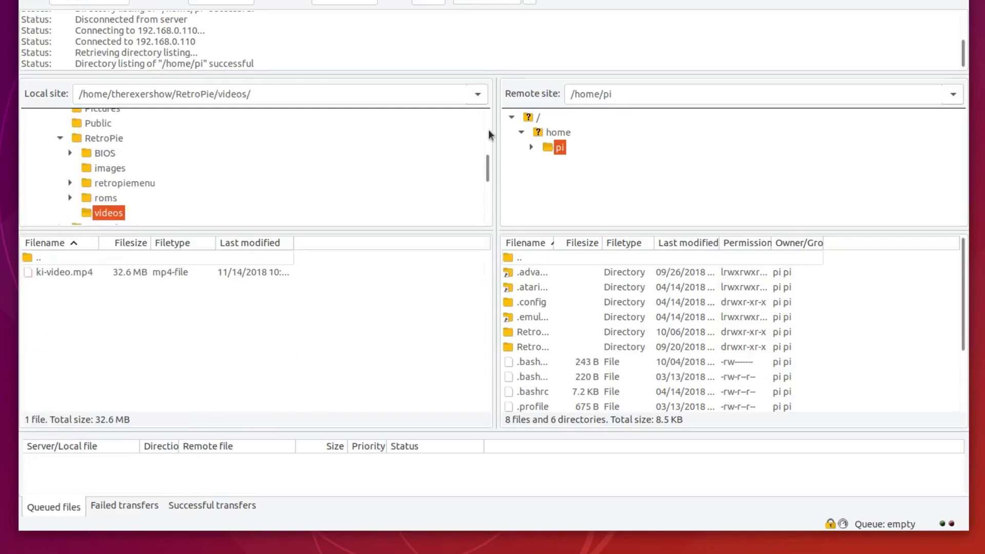
# Browse the remote site to the .emulationstation folder and return to /home/pi
pyautogui.doubleClick(559, 149)
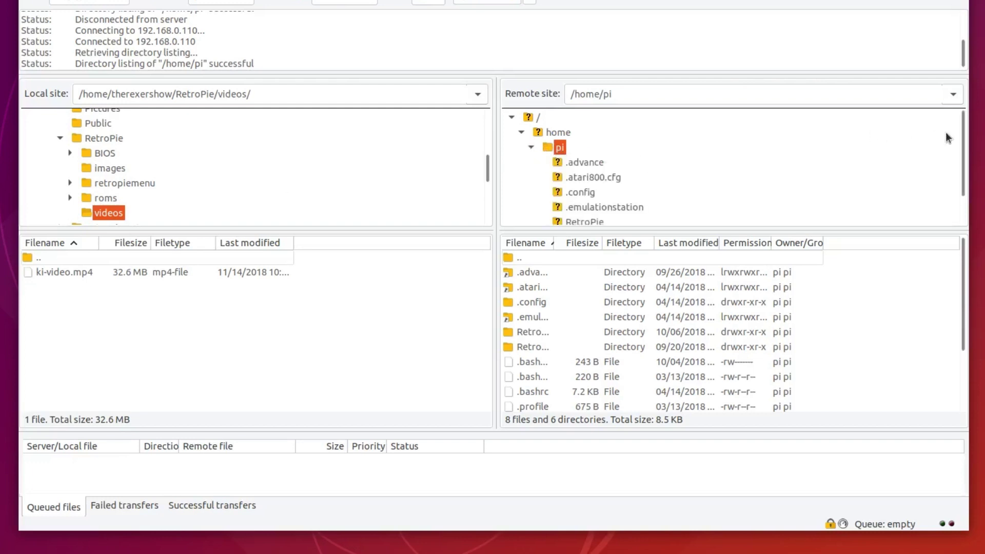
pyautogui.moveTo(963, 149); pyautogui.dragTo(969, 178)
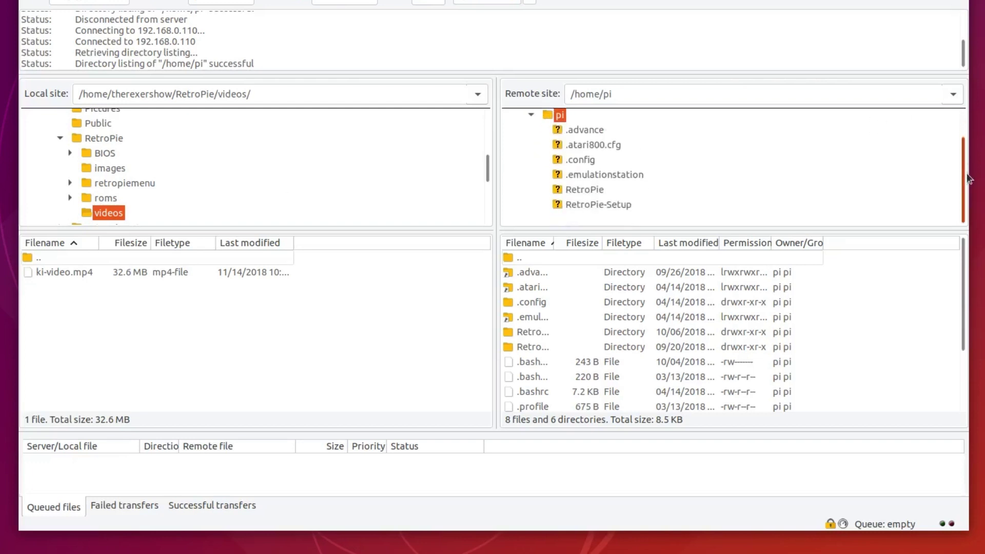
pyautogui.click(772, 177)
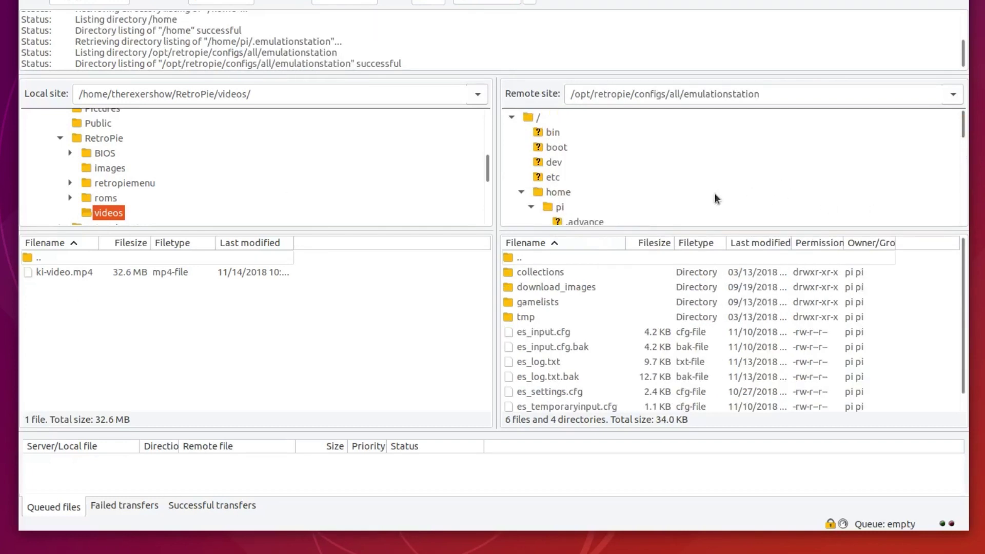
pyautogui.click(557, 192)
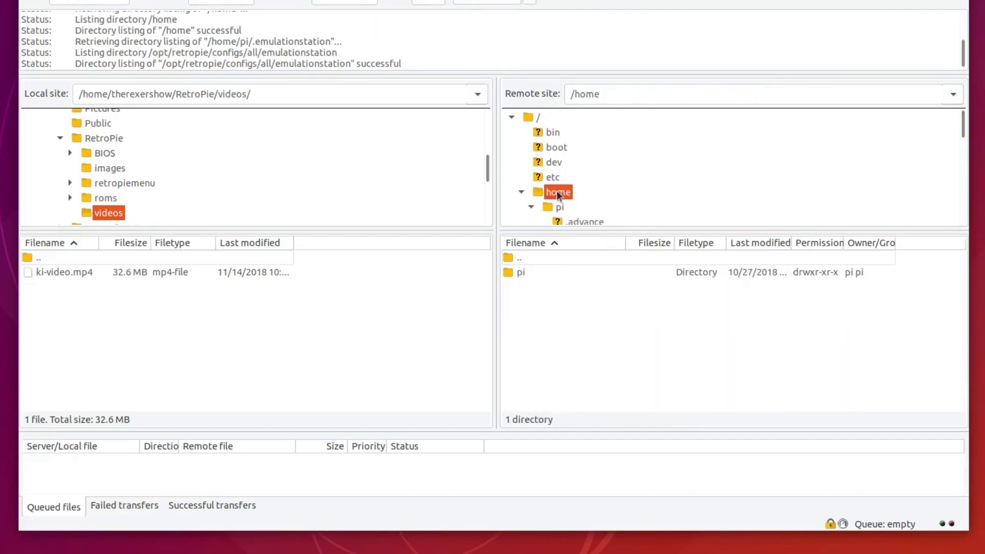
pyautogui.click(558, 210)
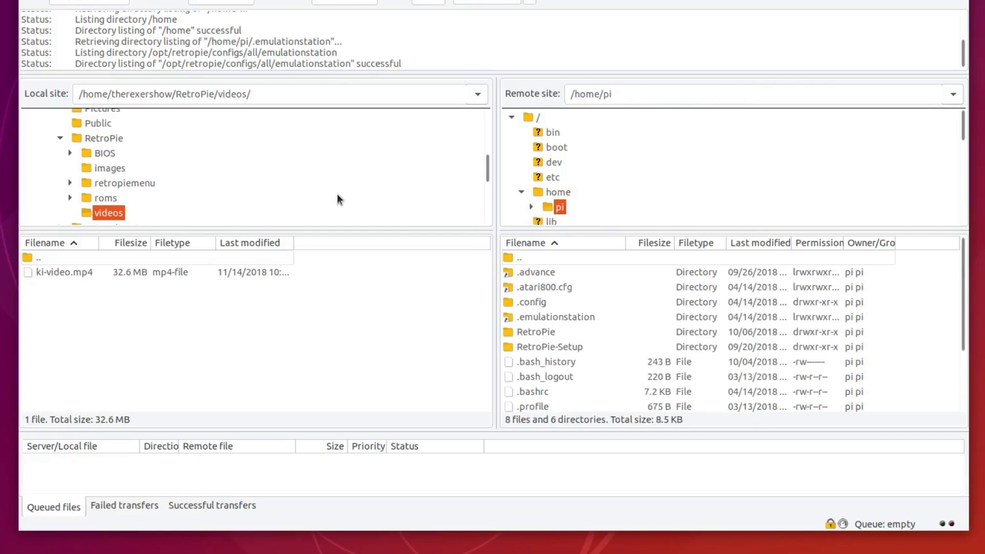
# Upload ki-video.mp4 from the local videos folder to /home/pi on the Raspberry Pi and select the uploaded copy
pyautogui.click(71, 272)
pyautogui.moveTo(71, 272); pyautogui.dragTo(554, 195)
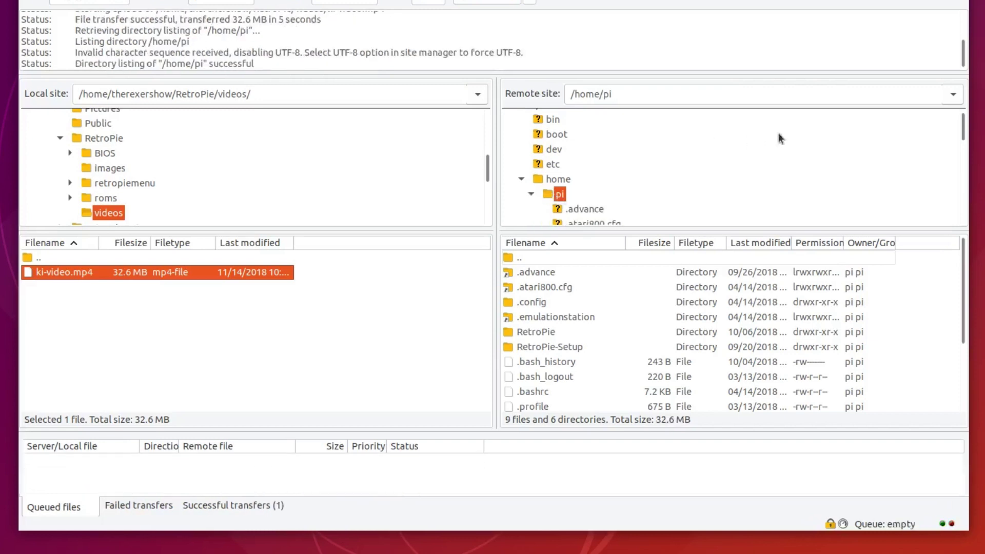
pyautogui.moveTo(966, 284); pyautogui.dragTo(961, 368)
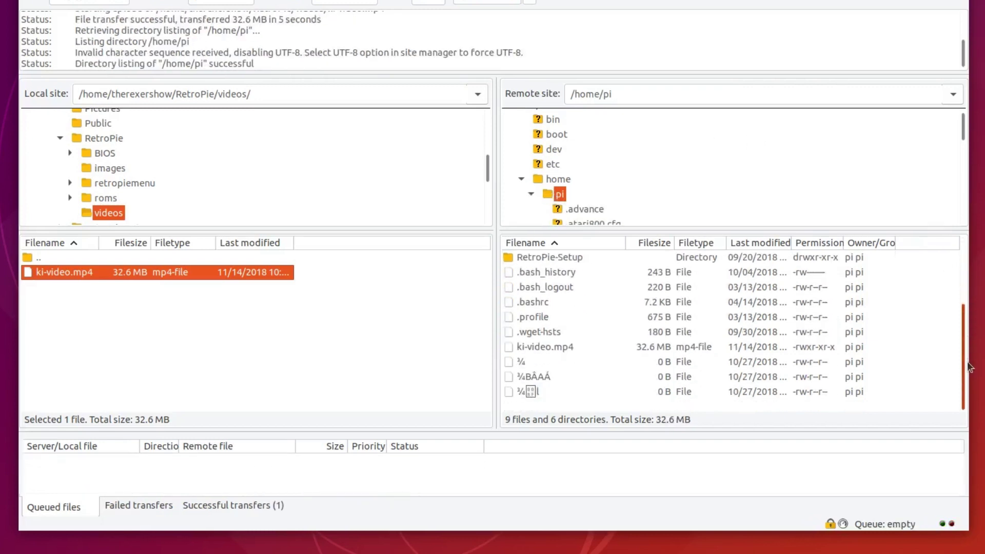
pyautogui.click(549, 348)
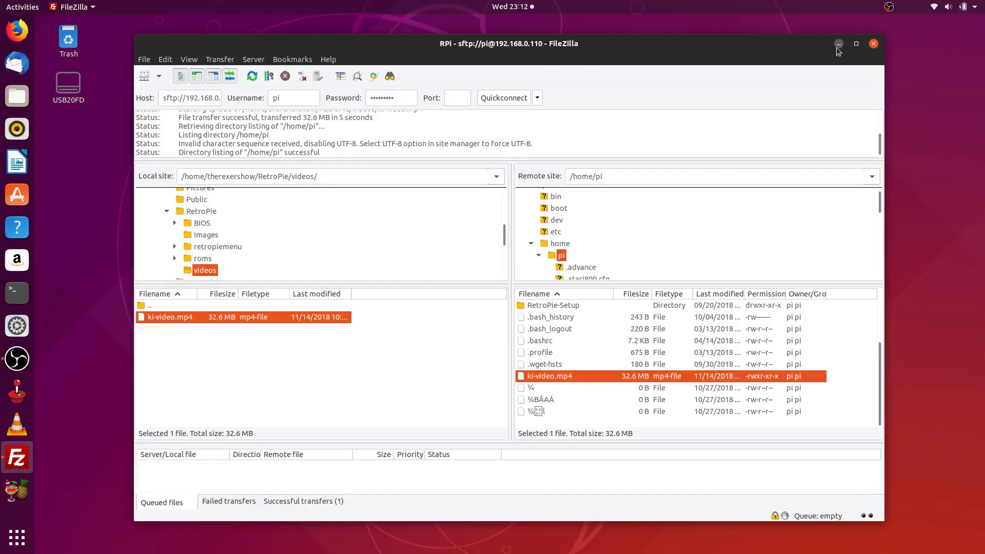
# Minimize FileZilla, switch to EmulationStation and open the metadata of Killer Instinct for editing
pyautogui.click(836, 47)
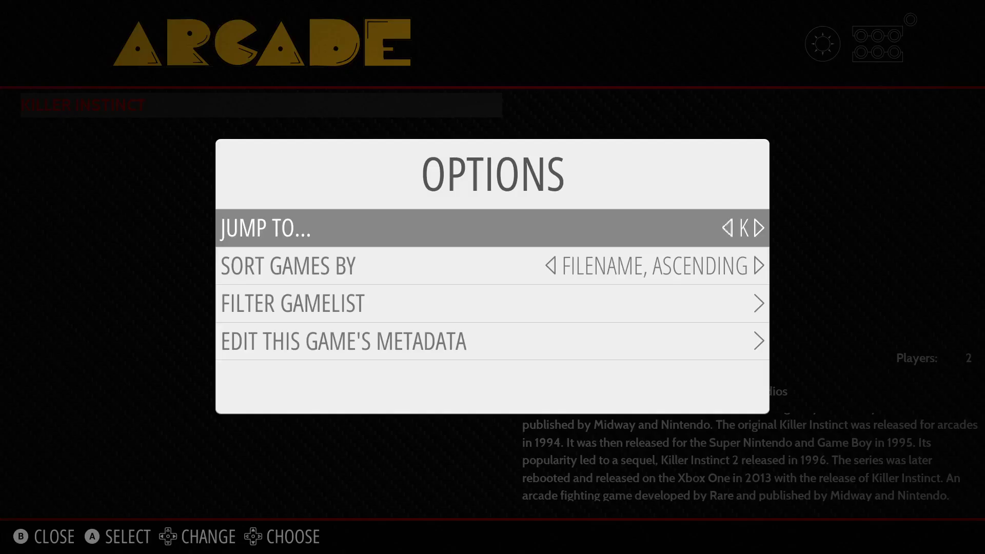
pyautogui.press('Down')
pyautogui.press('Down')
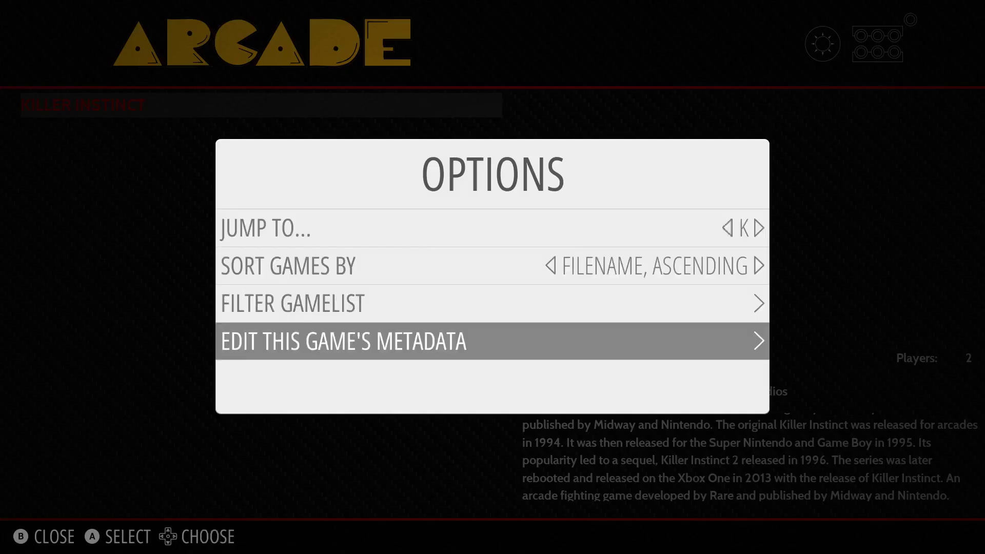
pyautogui.press('Return')
# Change the game's video path to /home/pi/ki-video.mp4
pyautogui.press('Down')
pyautogui.press('Down')
pyautogui.press('Down')
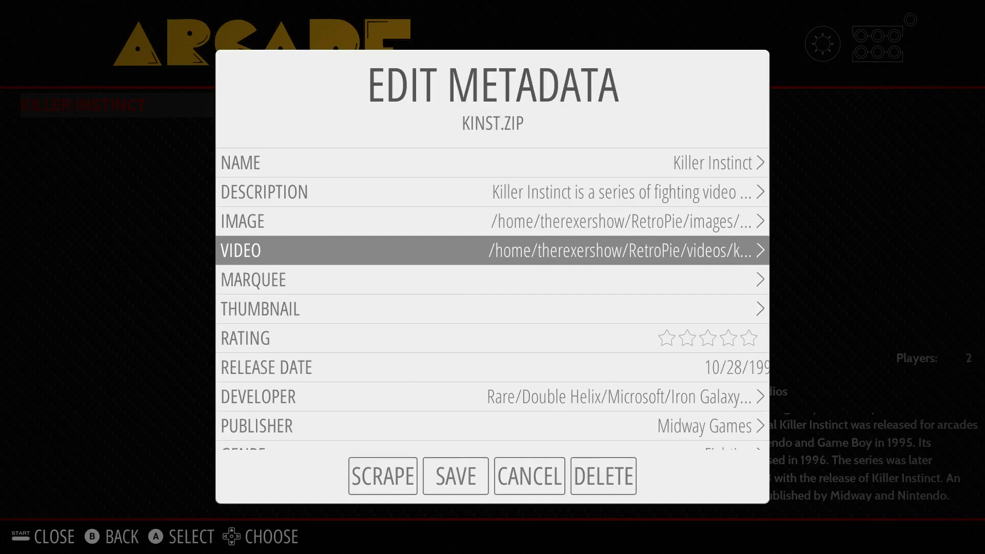
pyautogui.press('Return')
pyautogui.press('Return')
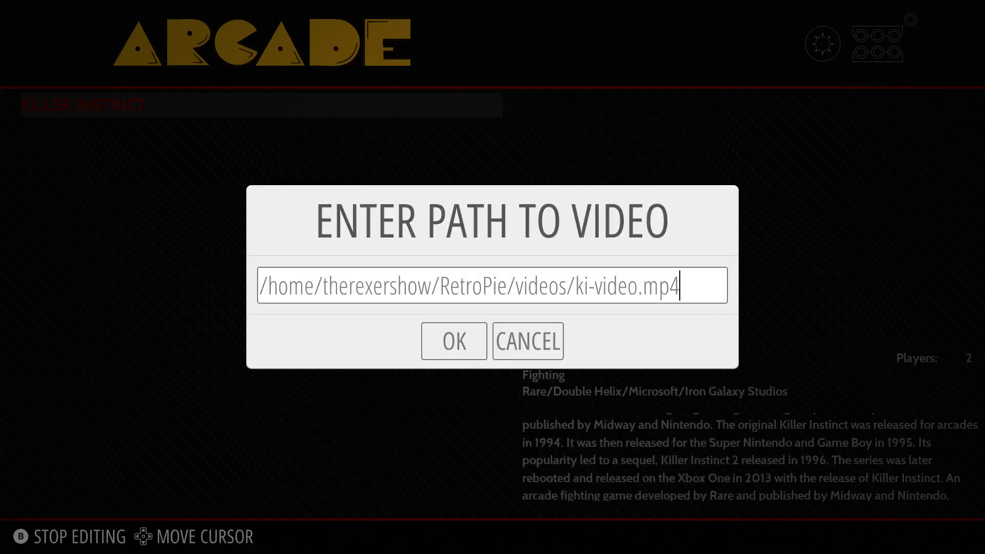
pyautogui.press('Left')
pyautogui.press('Left')
pyautogui.press('Left')
pyautogui.press('Left')
pyautogui.press('Left')
pyautogui.press('Left')
pyautogui.press('Left')
pyautogui.press('Left')
pyautogui.press('Left')
pyautogui.press('Left')
pyautogui.press('Left')
pyautogui.press('Left')
pyautogui.press('Left')
pyautogui.press('Left')
pyautogui.press('Left')
pyautogui.press('Left')
pyautogui.press('Left')
pyautogui.press('Left')
pyautogui.press('Left')
pyautogui.press('Left')
pyautogui.press('Left')
pyautogui.press('Left')
pyautogui.press('Left')
pyautogui.press('Left')
pyautogui.press('Right')
pyautogui.press('Right')
pyautogui.press('Right')
pyautogui.press('Right')
pyautogui.press('Right')
pyautogui.press('Right')
pyautogui.press('Right')
pyautogui.press('Right')
pyautogui.press('Right')
pyautogui.press('Right')
pyautogui.press('Right')
pyautogui.press('BackSpace')
pyautogui.press('BackSpace')
pyautogui.press('BackSpace')
pyautogui.press('BackSpace')
pyautogui.press('BackSpace')
pyautogui.press('BackSpace')
pyautogui.press('BackSpace')
pyautogui.press('BackSpace')
pyautogui.press('BackSpace')
pyautogui.press('BackSpace')
pyautogui.press('BackSpace')
pyautogui.press('BackSpace')
pyautogui.press('BackSpace')
pyautogui.press('BackSpace')
pyautogui.press('BackSpace')
pyautogui.press('BackSpace')
pyautogui.press('BackSpace')
pyautogui.press('BackSpace')
pyautogui.press('BackSpace')
pyautogui.press('BackSpace')
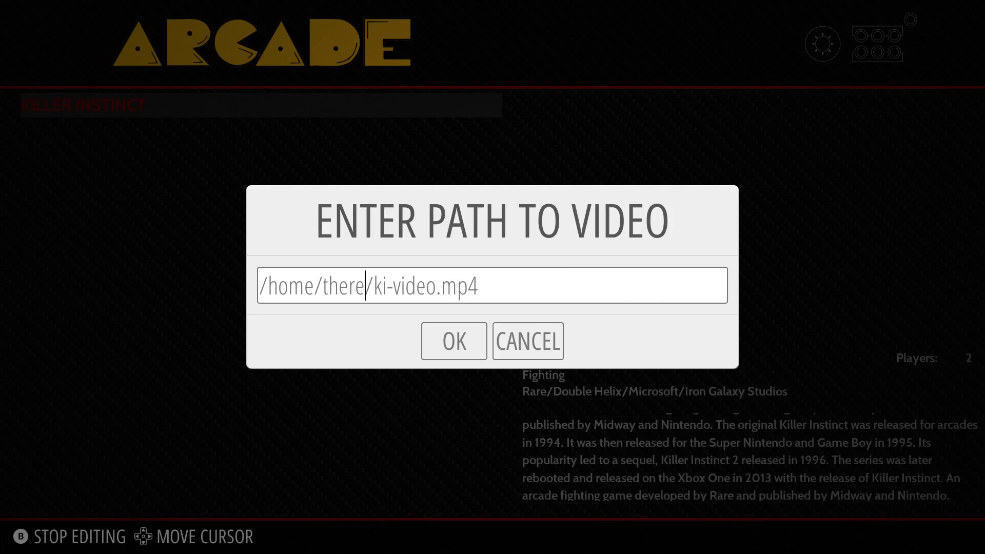
pyautogui.press('BackSpace')
pyautogui.press('BackSpace')
pyautogui.press('BackSpace')
pyautogui.press('BackSpace')
pyautogui.press('BackSpace')
pyautogui.write('pi')
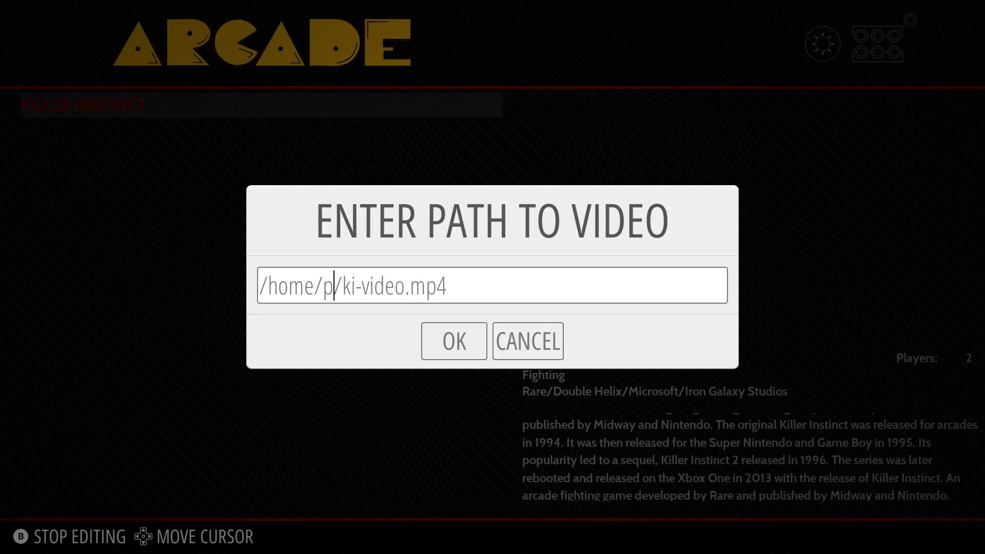
pyautogui.press('Right')
pyautogui.press('Right')
pyautogui.press('Right')
pyautogui.press('Right')
pyautogui.press('Right')
pyautogui.press('Right')
pyautogui.press('Right')
pyautogui.press('Right')
pyautogui.press('Right')
pyautogui.press('Right')
pyautogui.press('Right')
pyautogui.press('Right')
pyautogui.press('Right')
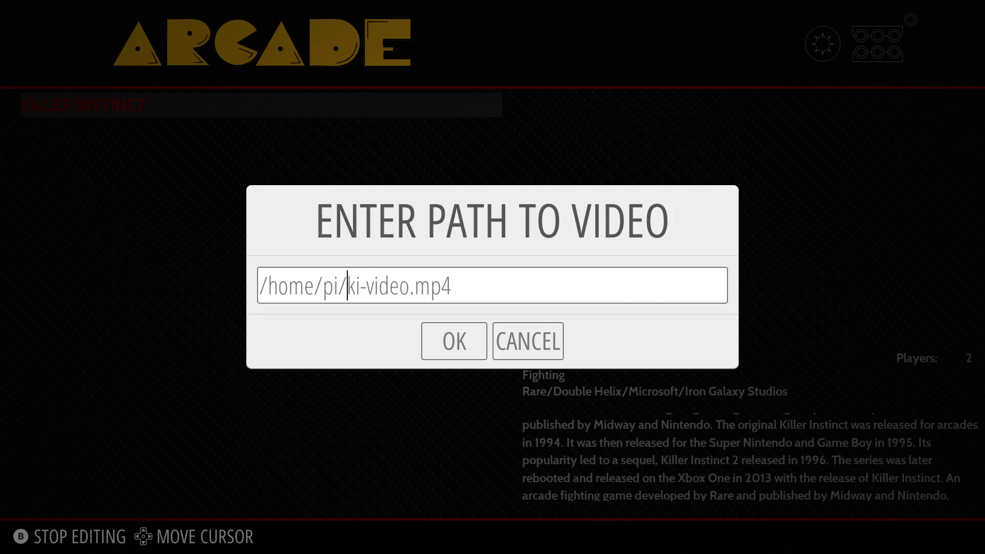